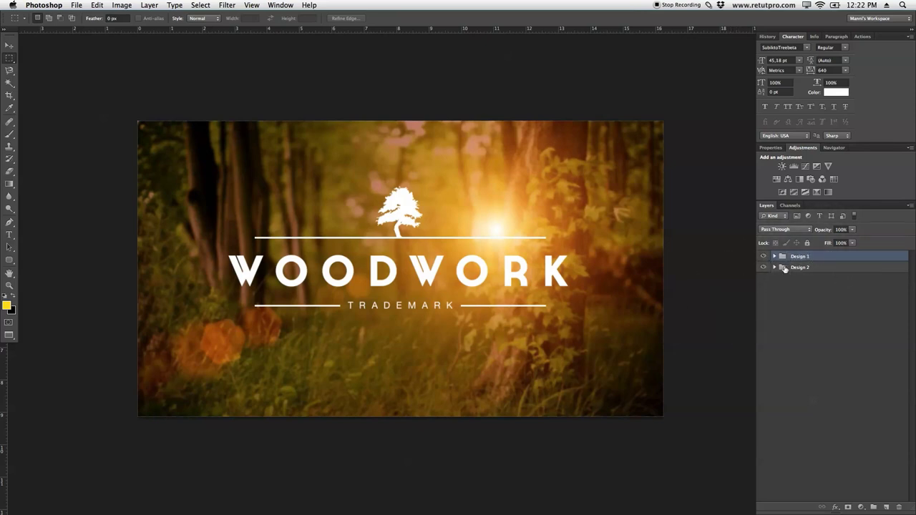
# - Compare the two logo designs by hiding and showing the Design 1 group
pyautogui.click(763, 257)
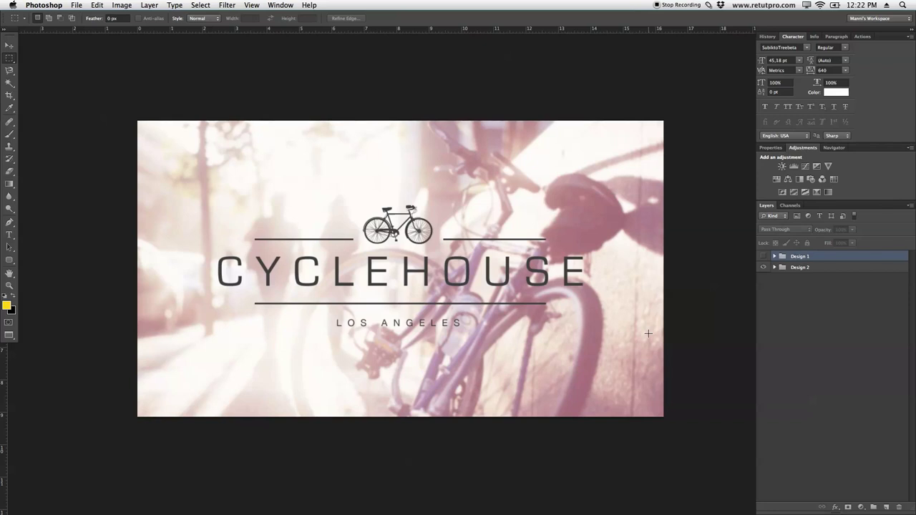
pyautogui.click(763, 256)
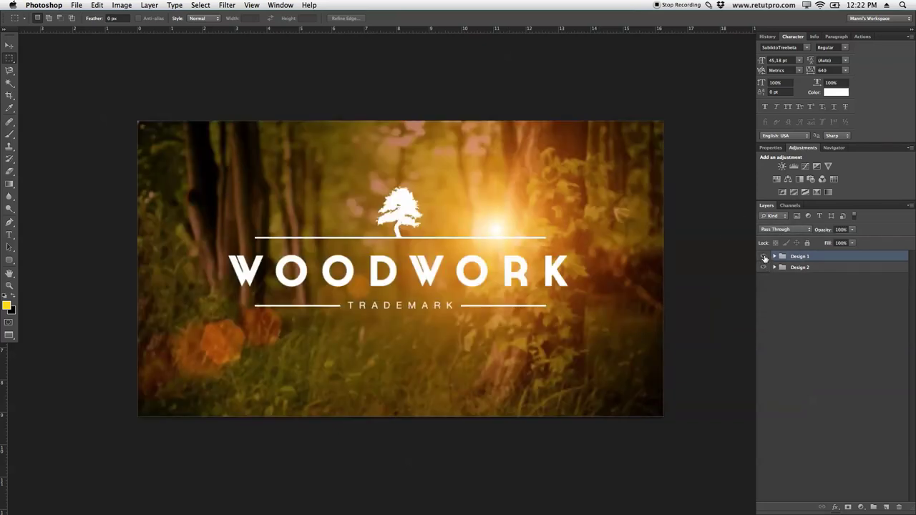
pyautogui.click(763, 256)
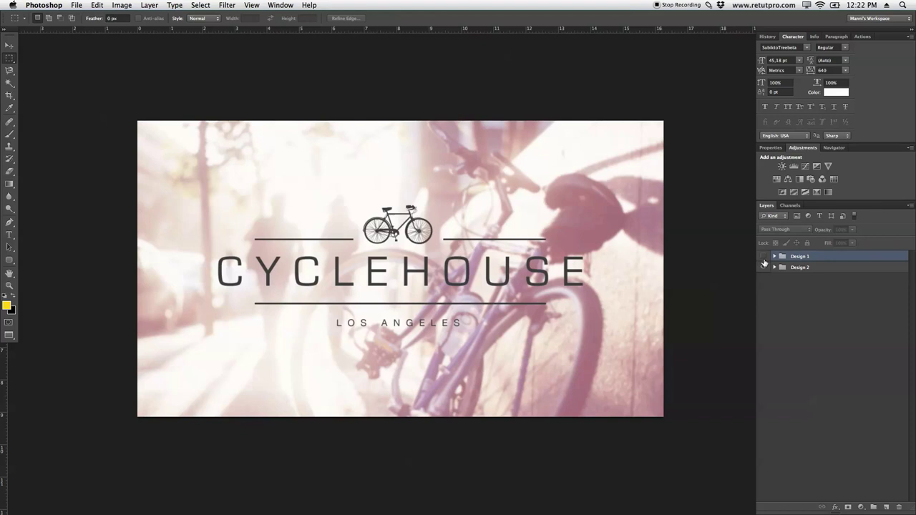
pyautogui.click(763, 256)
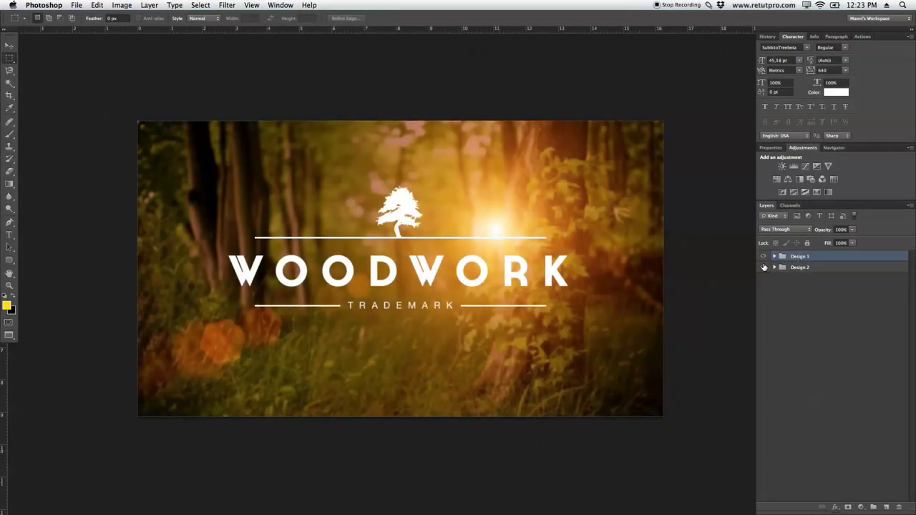
# - Hide the Design 2 group and expand the Design 1 group to list its contents
pyautogui.click(767, 266)
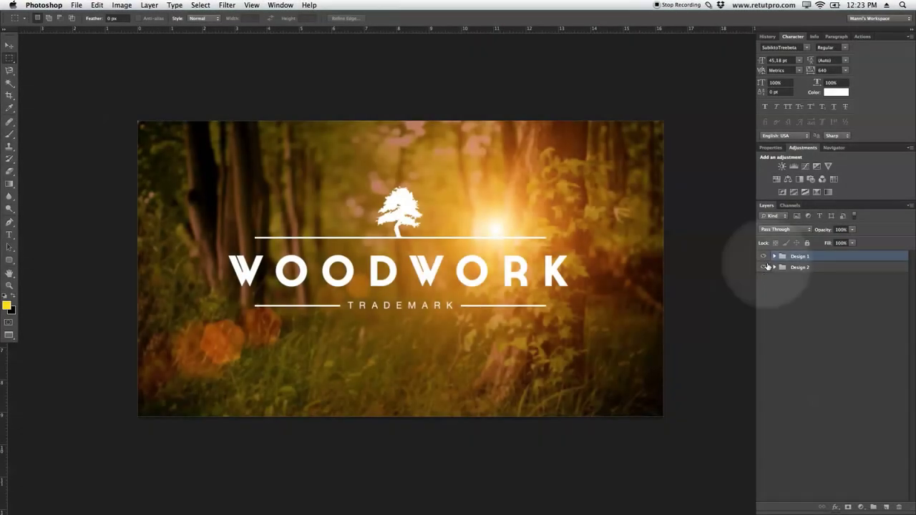
pyautogui.click(828, 289)
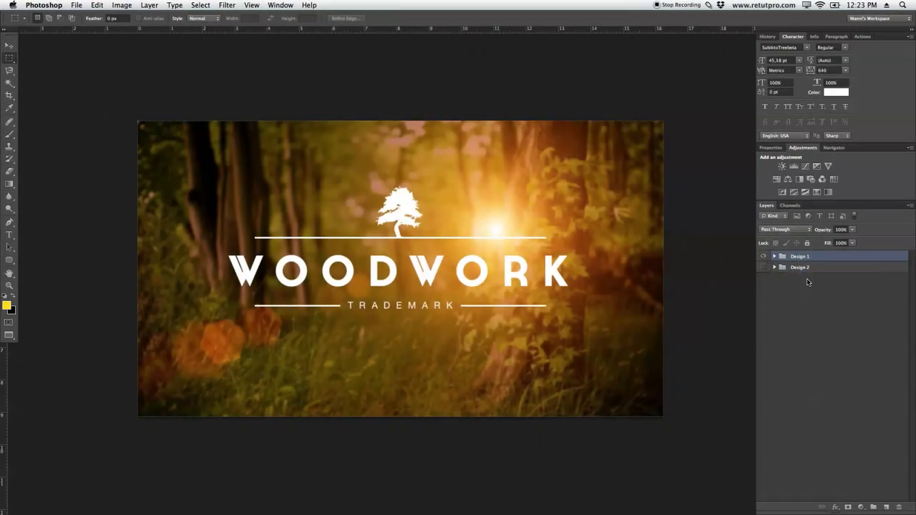
pyautogui.click(774, 257)
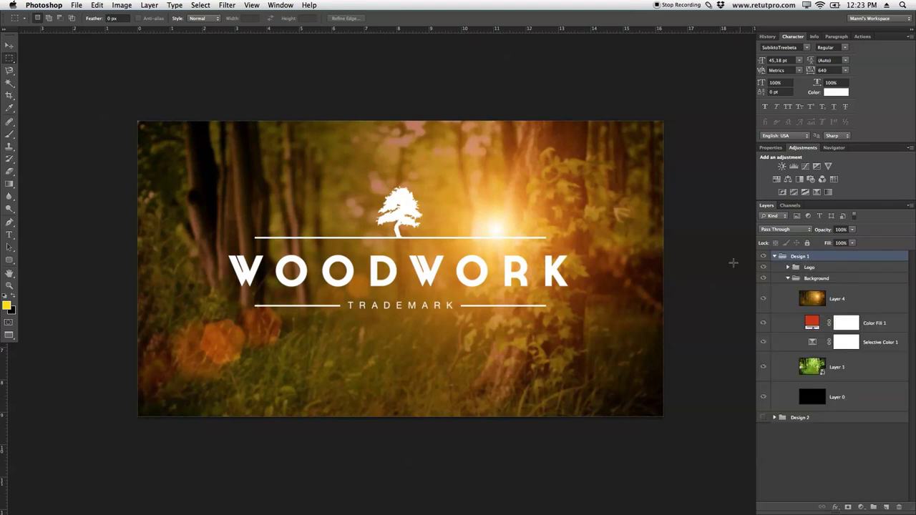
# - Hide the Logo group and every layer in the Background group except the black Layer 0
pyautogui.click(765, 267)
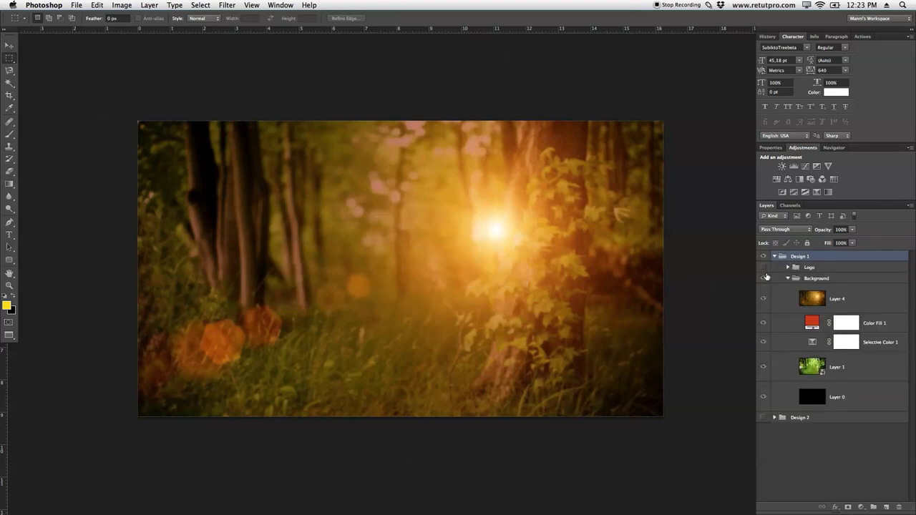
pyautogui.moveTo(772, 297); pyautogui.dragTo(769, 394)
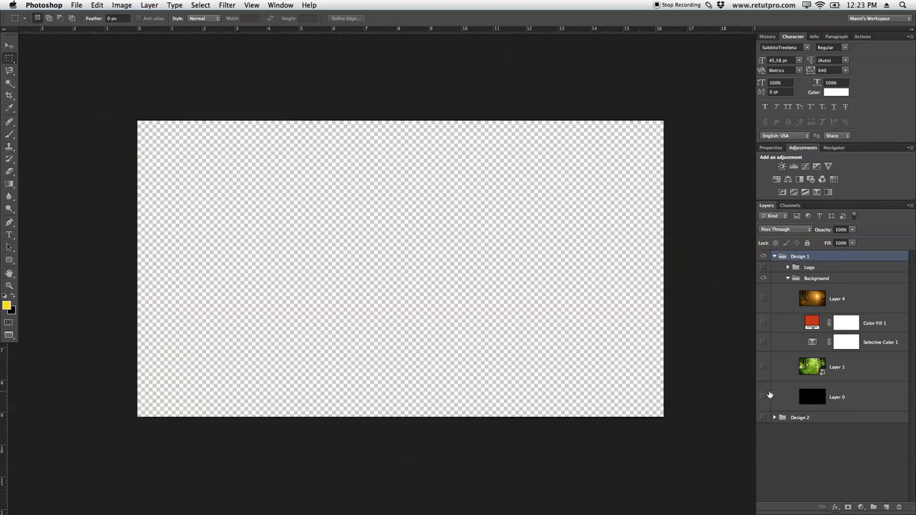
pyautogui.click(764, 398)
pyautogui.click(765, 399)
pyautogui.click(764, 398)
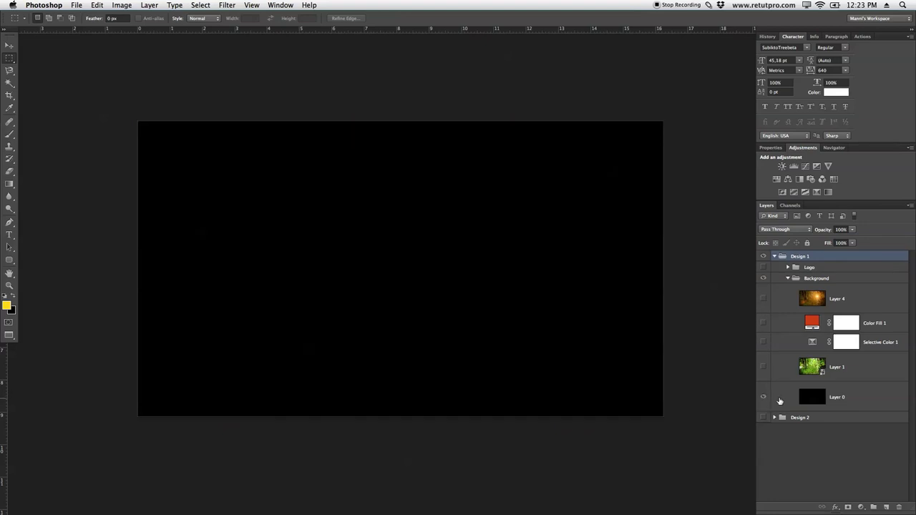
pyautogui.click(859, 403)
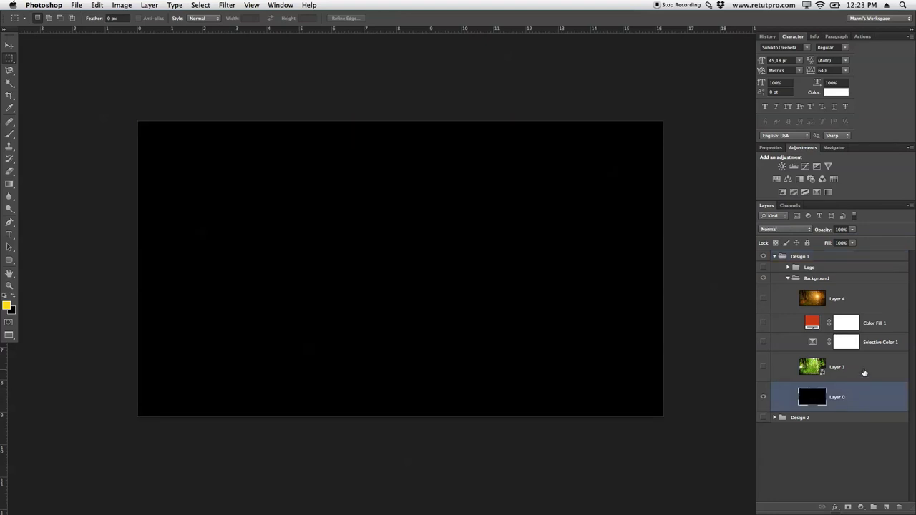
# - Show Layer 1, Selective Color 1, Color Fill 1, Layer 4 and the Logo group again, one after another
pyautogui.click(864, 372)
pyautogui.click(764, 369)
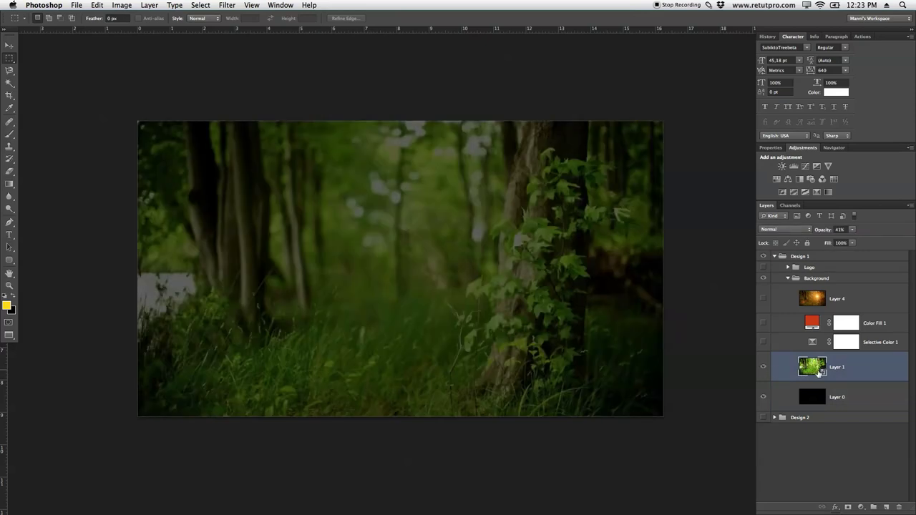
pyautogui.click(764, 342)
pyautogui.click(763, 323)
pyautogui.click(764, 299)
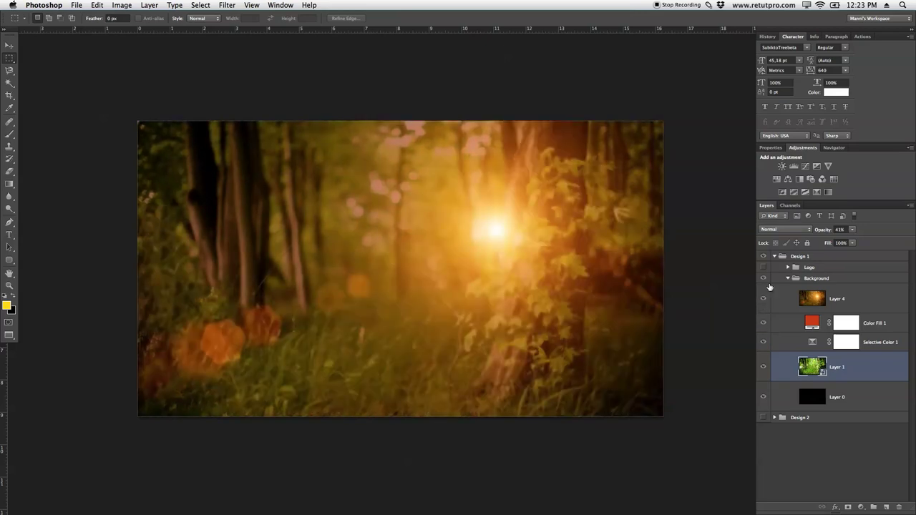
pyautogui.click(764, 267)
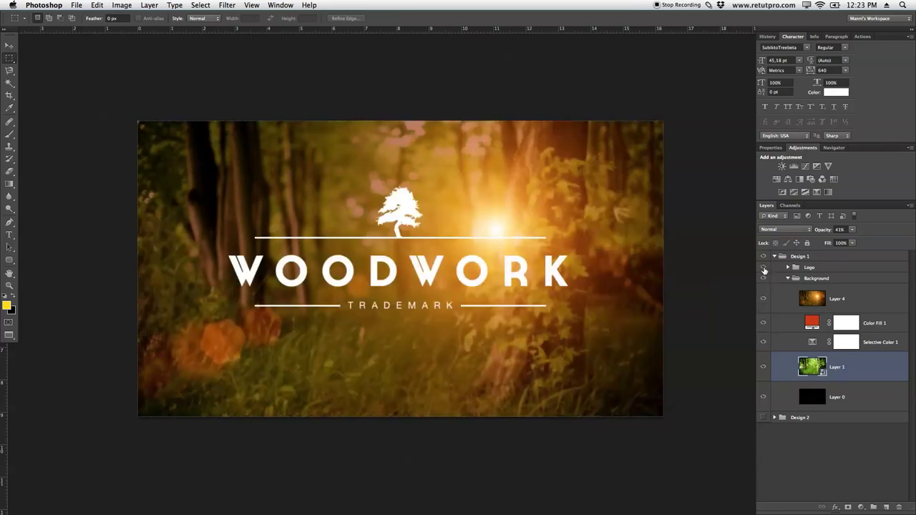
# - Create a new layer above the Design 1 group and name it Black
pyautogui.click(790, 296)
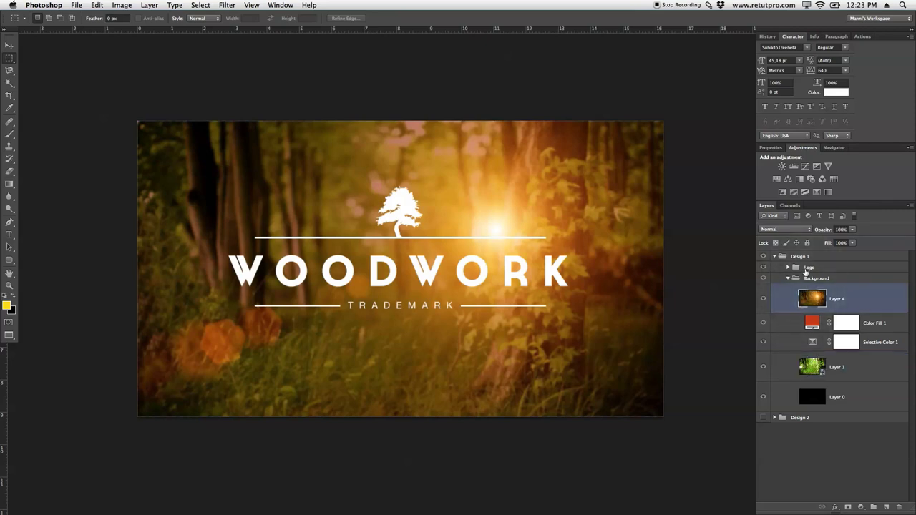
pyautogui.click(815, 258)
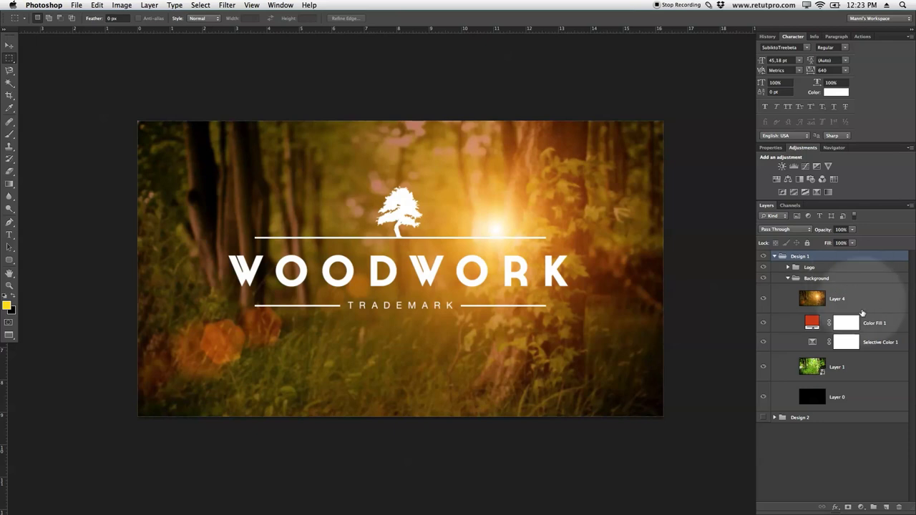
pyautogui.click(887, 508)
pyautogui.moveTo(808, 266); pyautogui.dragTo(808, 252)
pyautogui.doubleClick(811, 266)
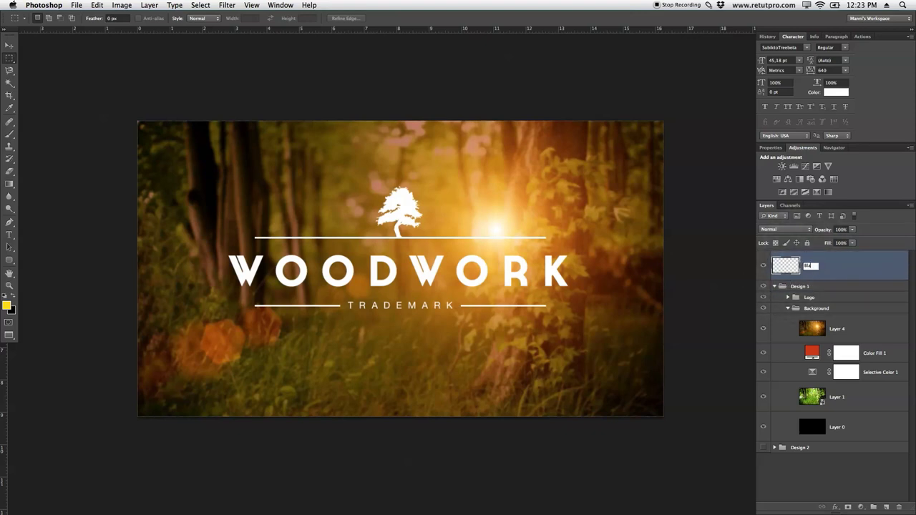
pyautogui.press('Return')
# - Select the whole canvas with the Rectangular Marquee, fill the Black layer with black and deselect
pyautogui.click(10, 58)
pyautogui.click(26, 57)
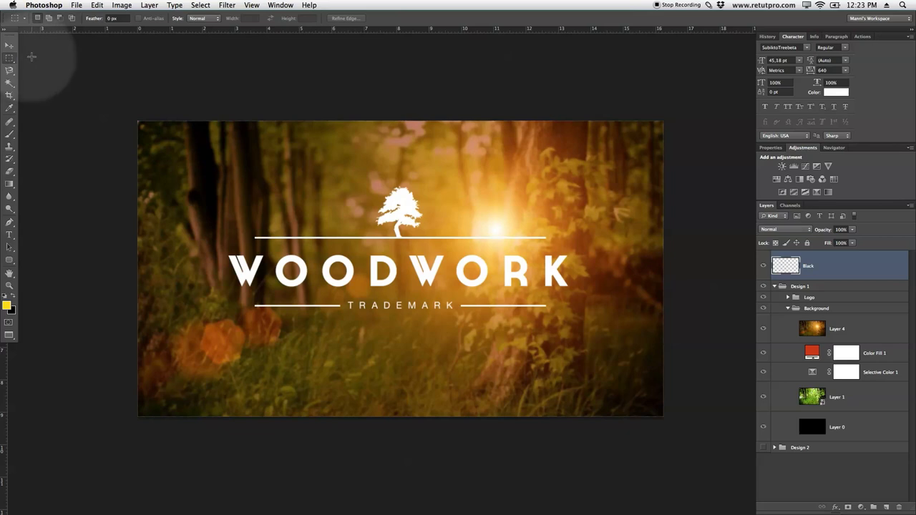
pyautogui.moveTo(123, 117); pyautogui.dragTo(677, 463)
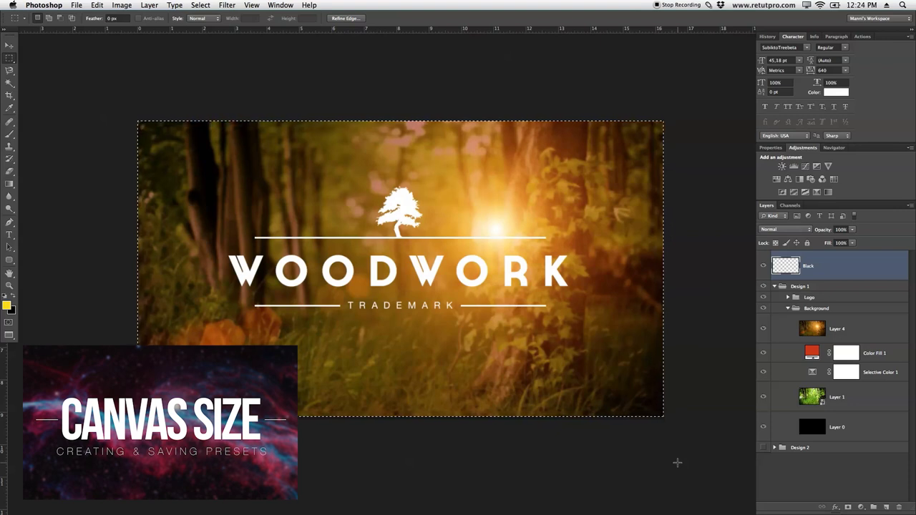
pyautogui.rightClick(405, 229)
pyautogui.click(429, 349)
pyautogui.click(377, 149)
pyautogui.click(386, 149)
pyautogui.click(468, 141)
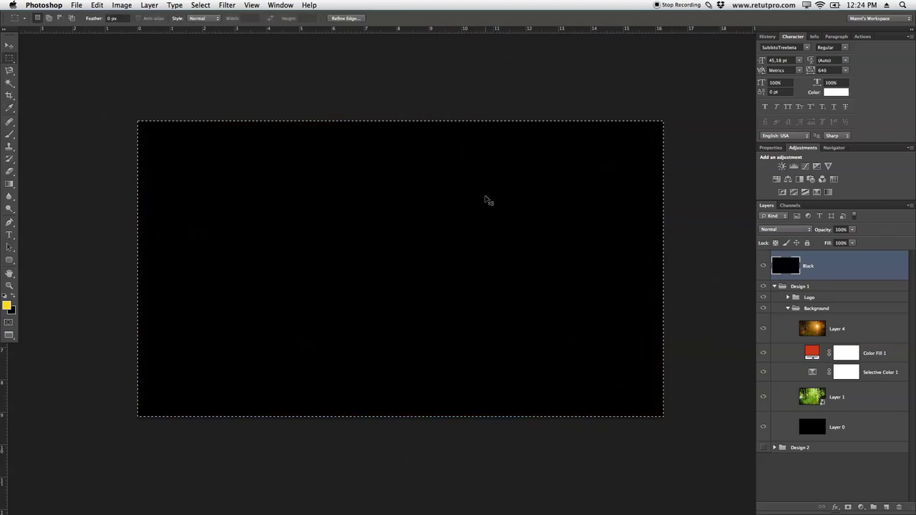
pyautogui.press('super+d')
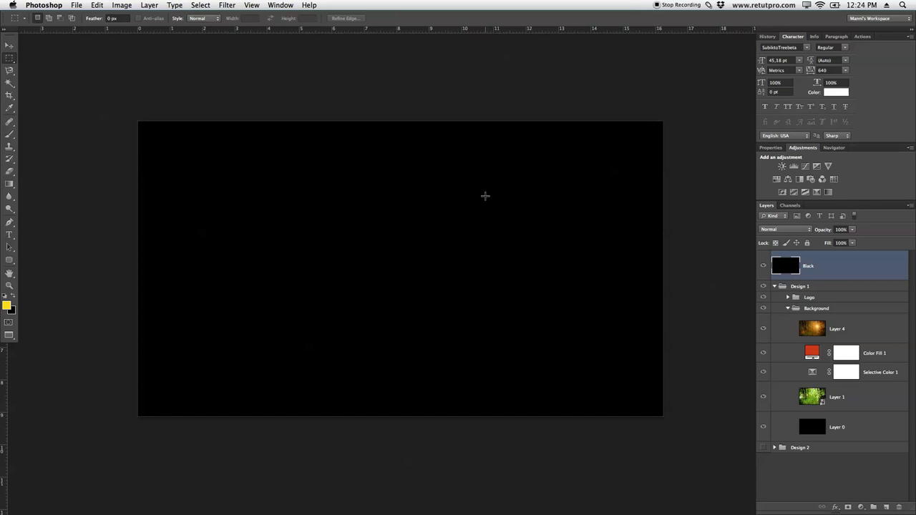
# - Duplicate the forest photo on Layer 1 and move the copy above the Black layer
pyautogui.click(838, 397)
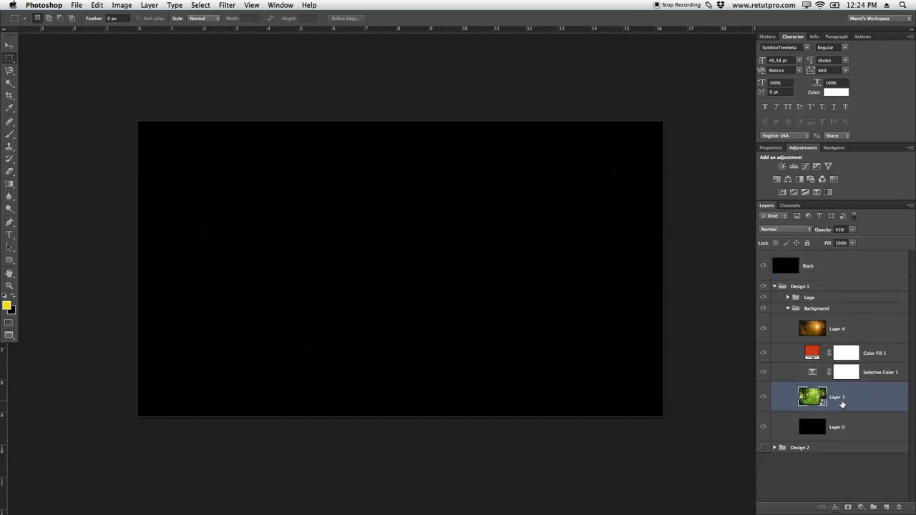
pyautogui.press('super+j')
pyautogui.moveTo(850, 398); pyautogui.dragTo(852, 259)
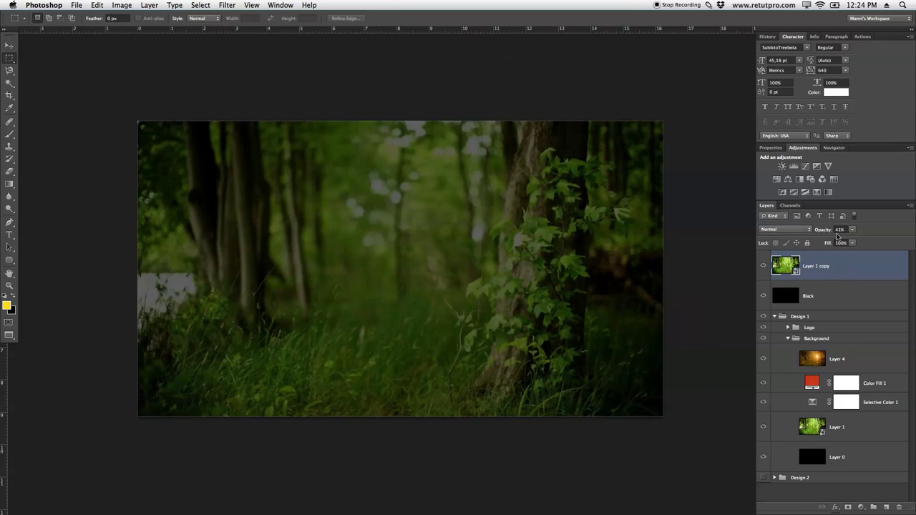
# - Set the opacity of Layer 1 copy to 100% and rasterize the layer
pyautogui.moveTo(827, 230); pyautogui.dragTo(900, 233)
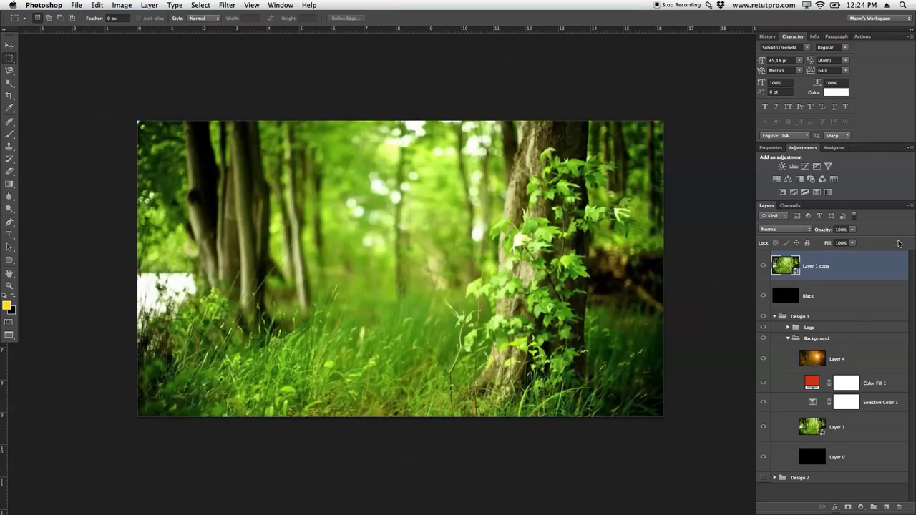
pyautogui.rightClick(839, 269)
pyautogui.click(803, 304)
# - Rename Layer 1 copy as Layer 2
pyautogui.doubleClick(839, 272)
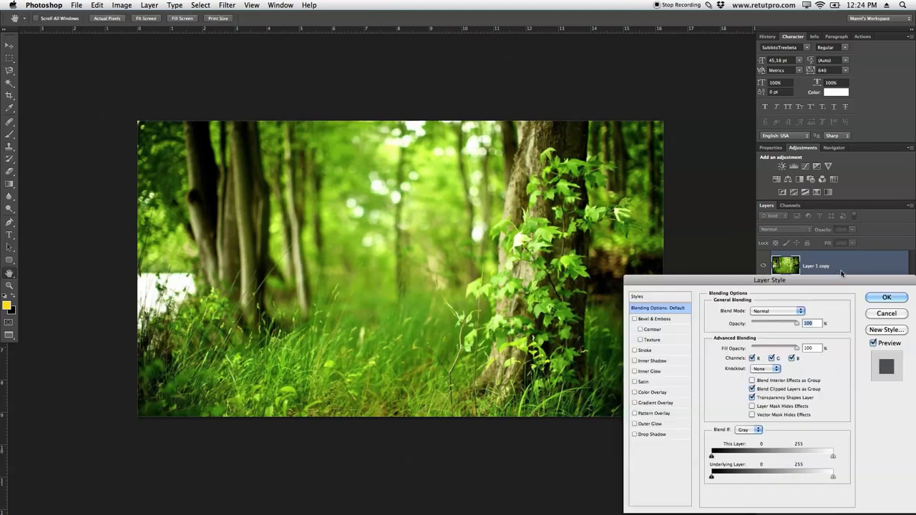
pyautogui.click(876, 299)
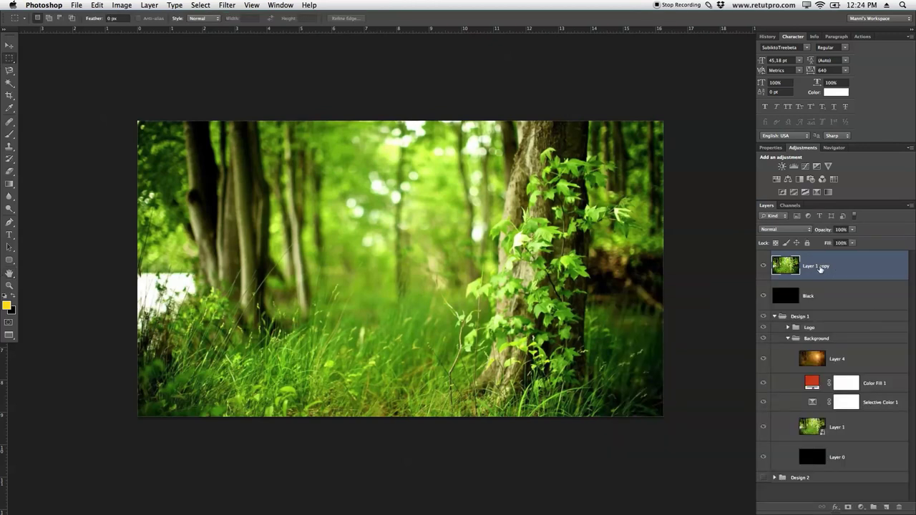
pyautogui.doubleClick(821, 267)
pyautogui.press('BackSpace')
pyautogui.write('Background')
pyautogui.press('Return')
# - Convert the forest photo on Layer 2 to a smart object
pyautogui.rightClick(833, 266)
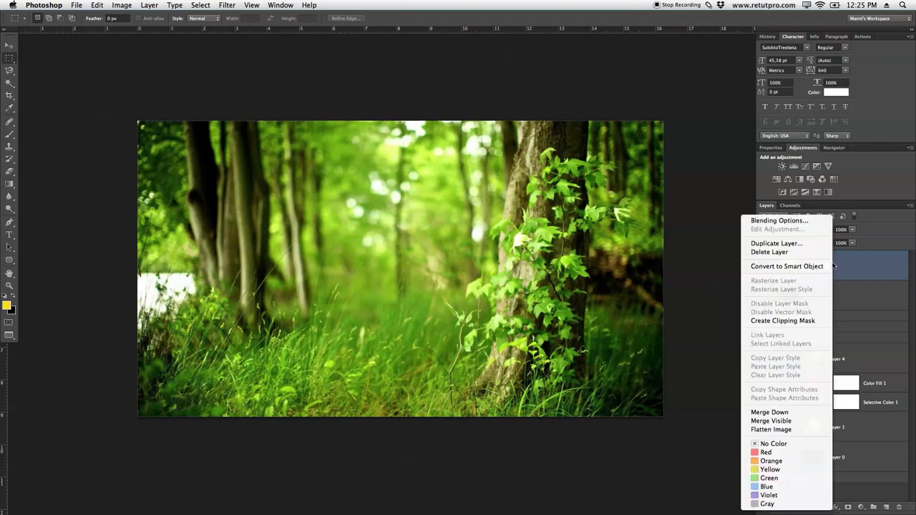
pyautogui.click(794, 270)
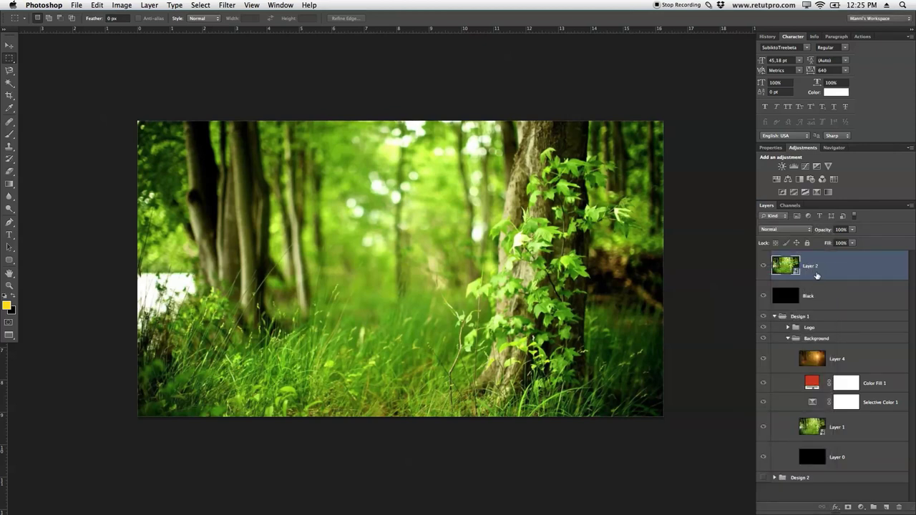
pyautogui.doubleClick(797, 268)
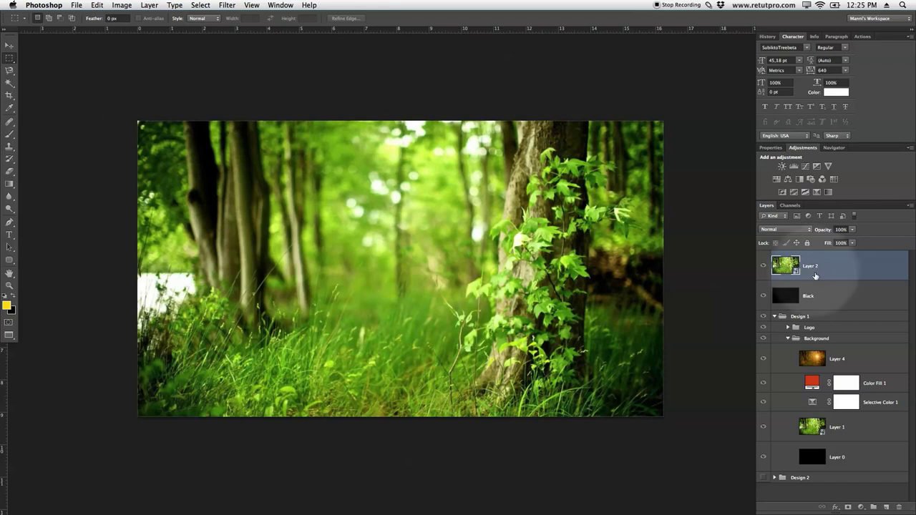
# - Apply a Gaussian Blur with a radius of 2.8 pixels to Layer 2 as a smart filter
pyautogui.click(227, 5)
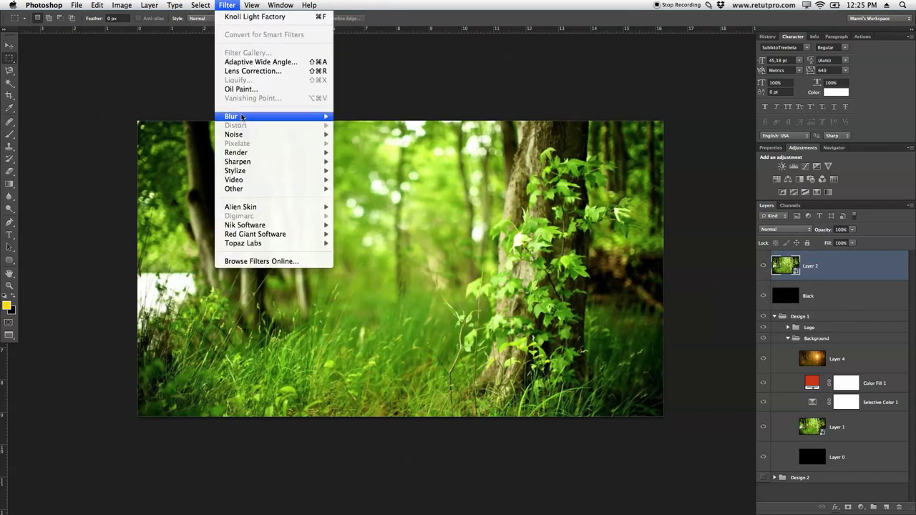
pyautogui.moveTo(241, 117)
pyautogui.click(377, 187)
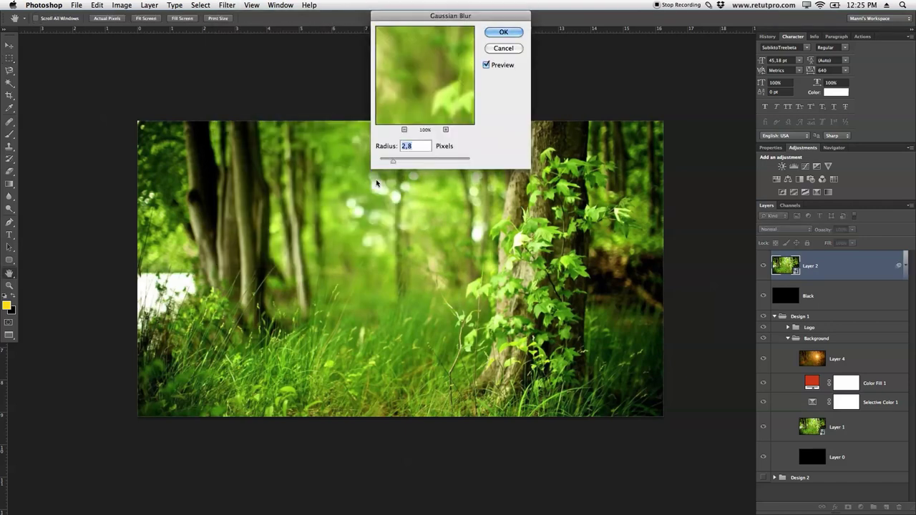
pyautogui.moveTo(430, 15); pyautogui.dragTo(438, 168)
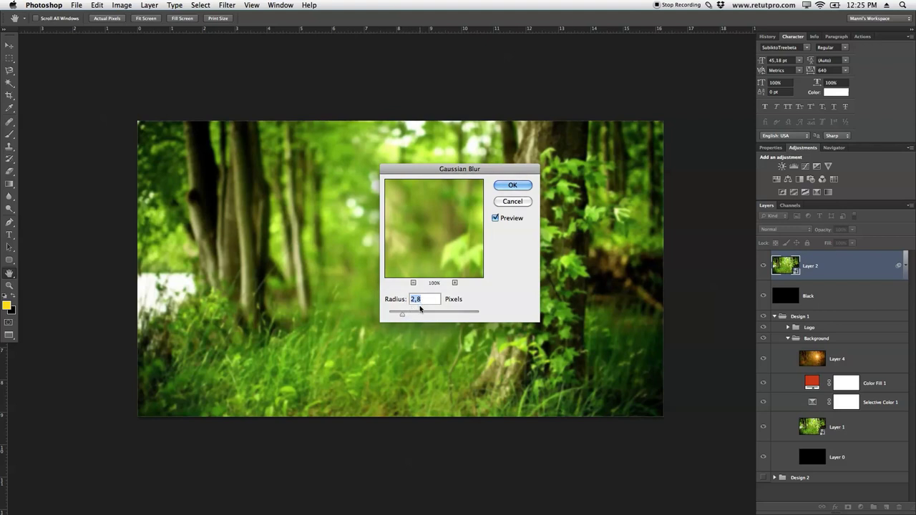
pyautogui.click(508, 186)
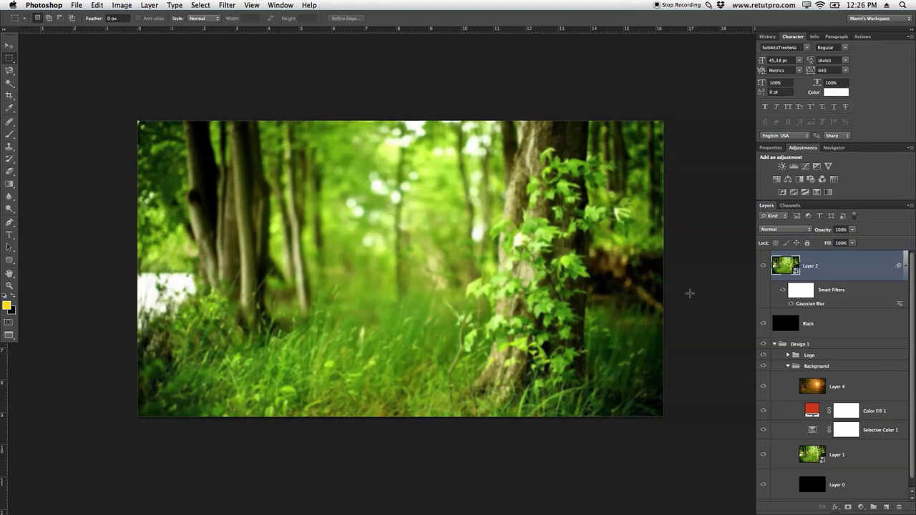
# - Reopen the Gaussian Blur smart filter's settings on Layer 2 and try out the radius
pyautogui.click(825, 266)
pyautogui.click(834, 294)
pyautogui.click(836, 292)
pyautogui.doubleClick(815, 305)
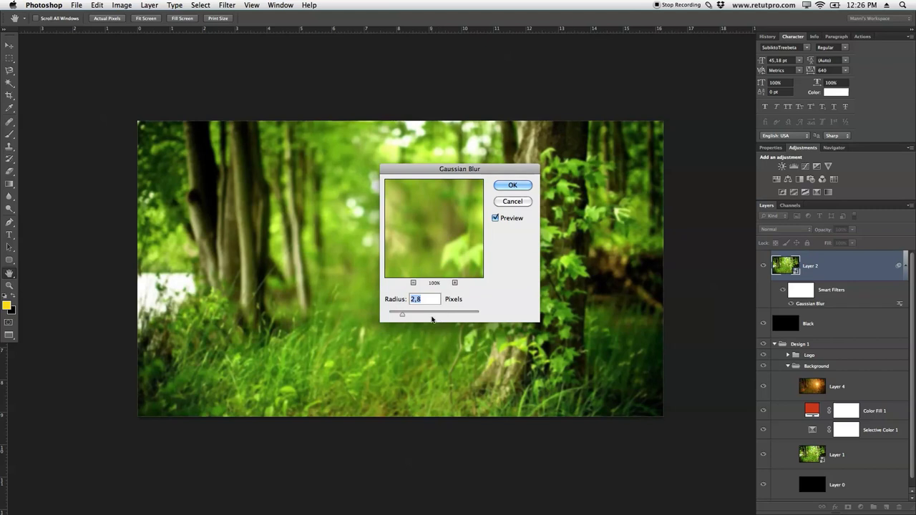
pyautogui.moveTo(403, 314); pyautogui.dragTo(403, 316)
pyautogui.click(512, 186)
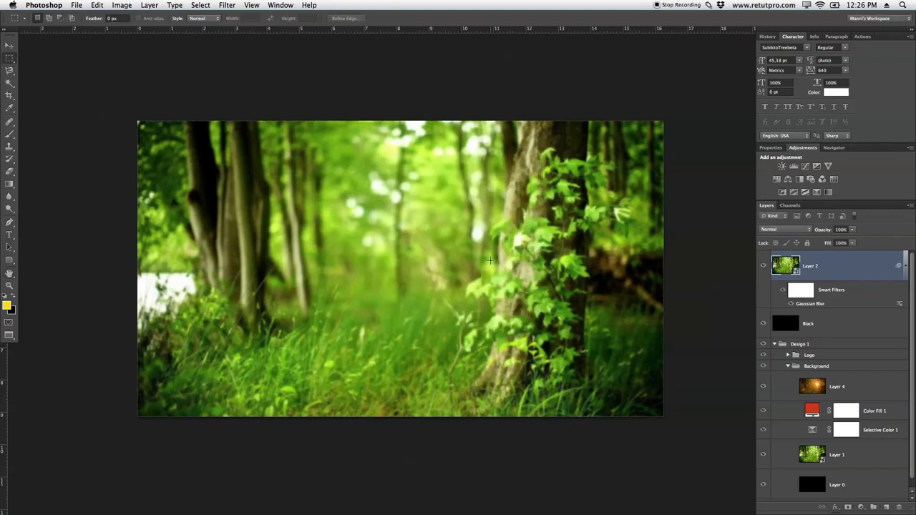
# - Rename the smart object Layer 2 as Background and lower its opacity to 52%
pyautogui.click(906, 265)
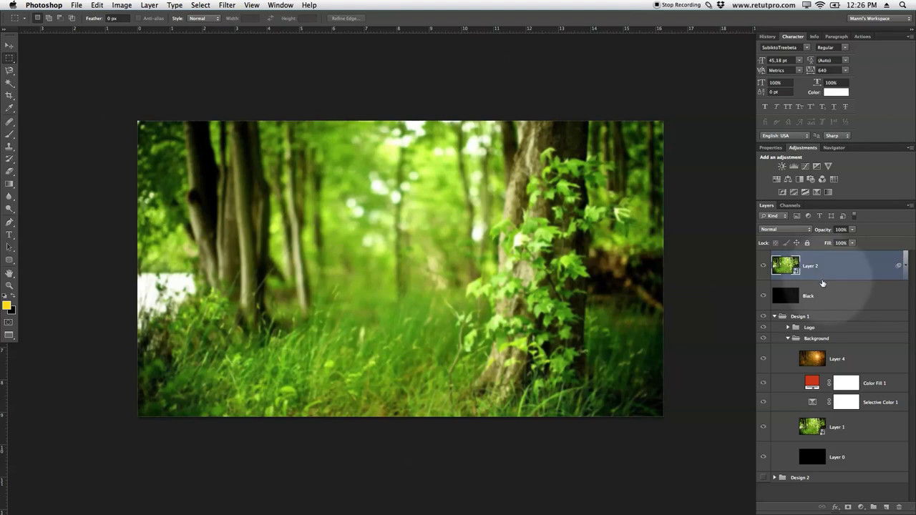
pyautogui.doubleClick(814, 268)
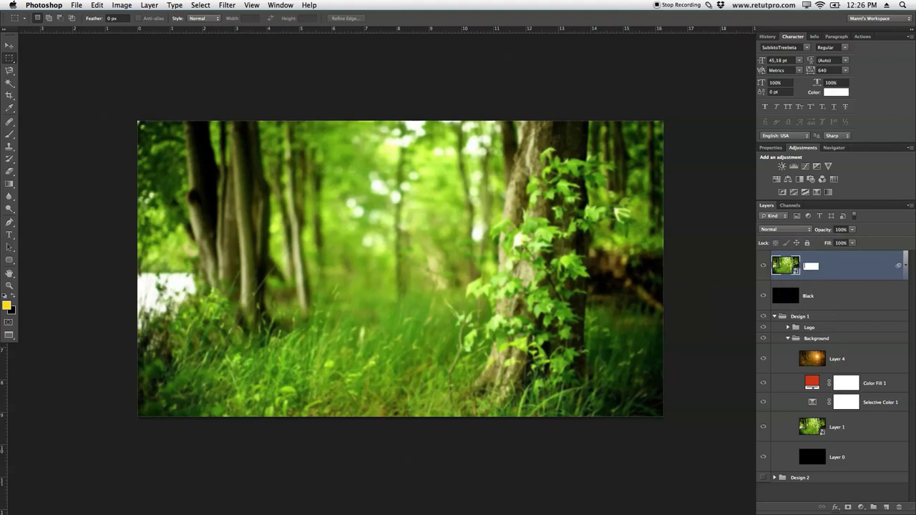
pyautogui.write('Background')
pyautogui.press('Return')
pyautogui.moveTo(823, 231); pyautogui.dragTo(800, 232)
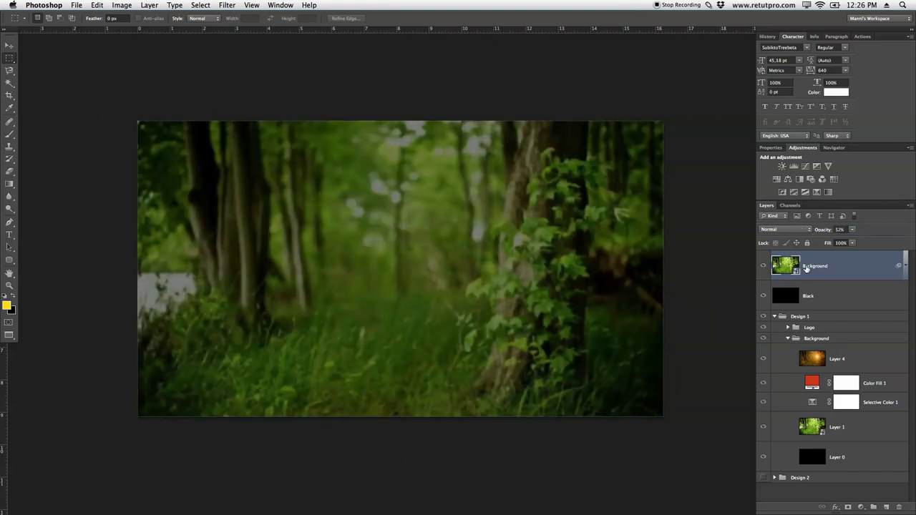
# - Try inverting the Black layer to see the forest photo over a white base, and invert it back
pyautogui.click(813, 297)
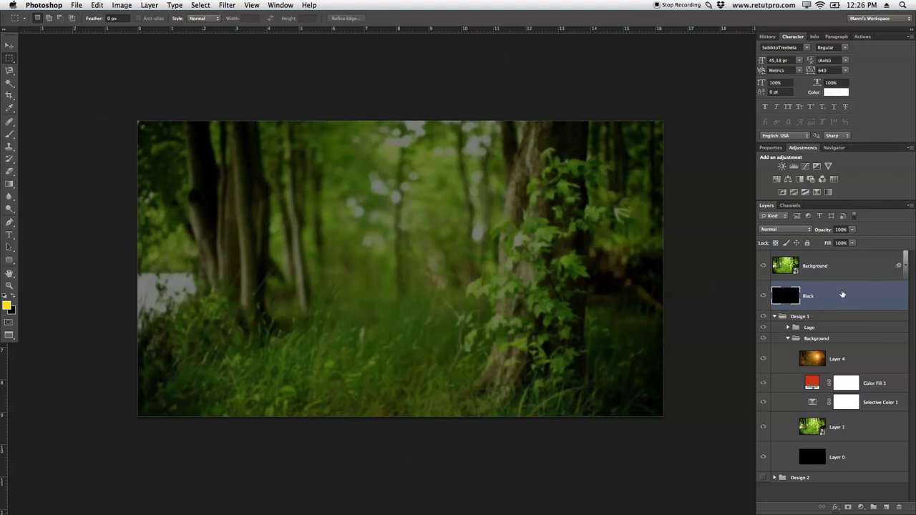
pyautogui.press('super+i')
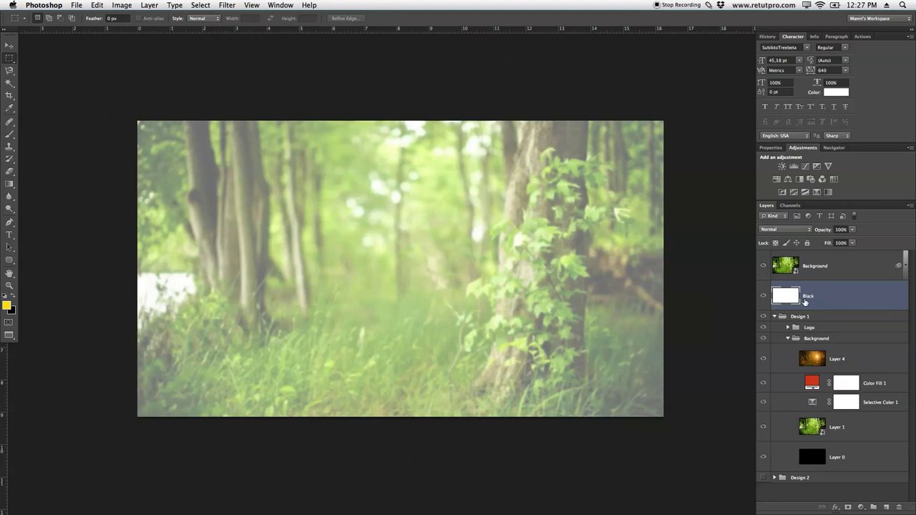
pyautogui.press('super+i')
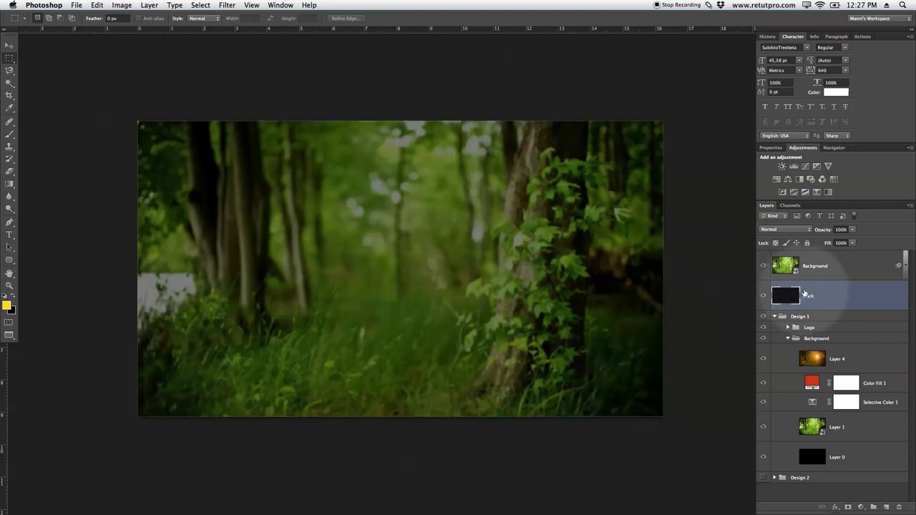
# - Add a Selective Color adjustment above Background, with Neutrals at Cyan -26, Magenta +4, Yellow +10 and Black -1
pyautogui.click(821, 271)
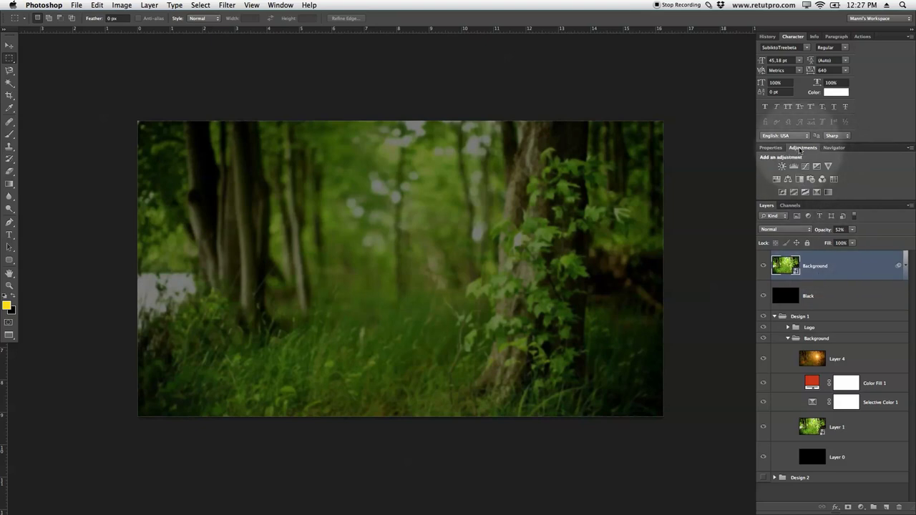
pyautogui.click(815, 192)
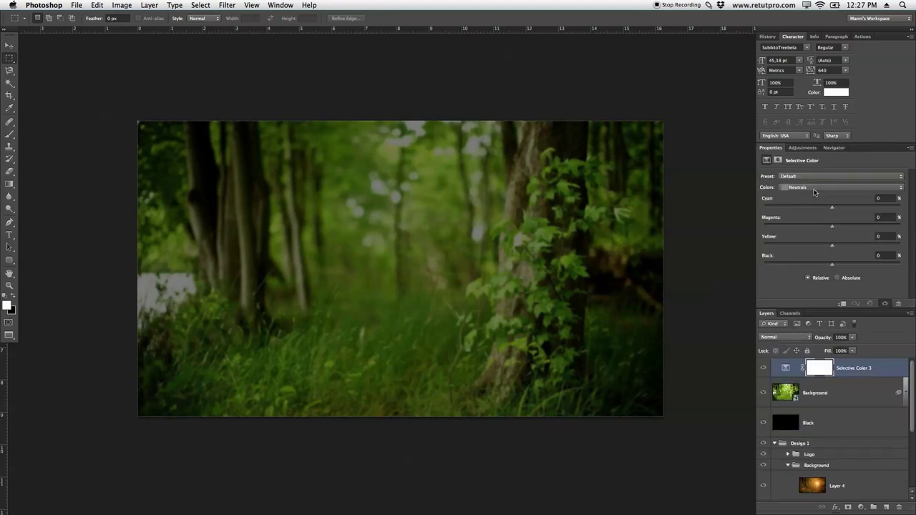
pyautogui.click(813, 189)
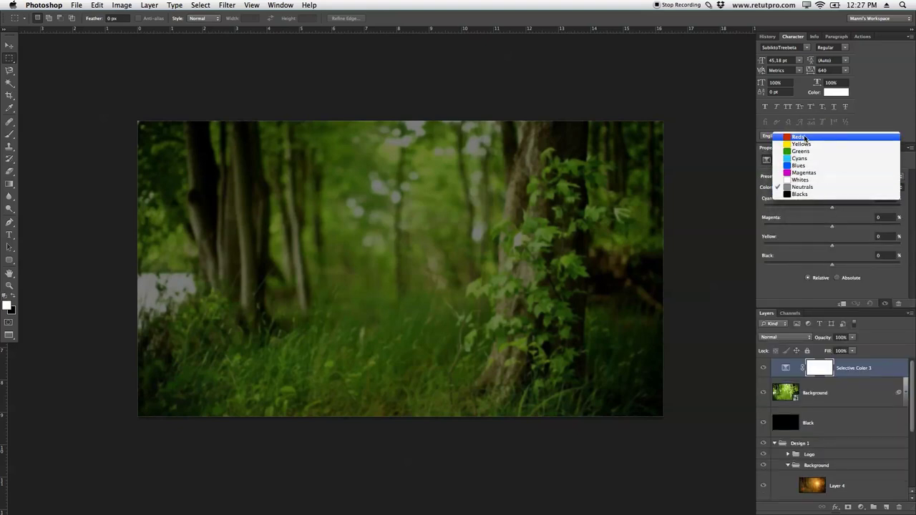
pyautogui.click(805, 189)
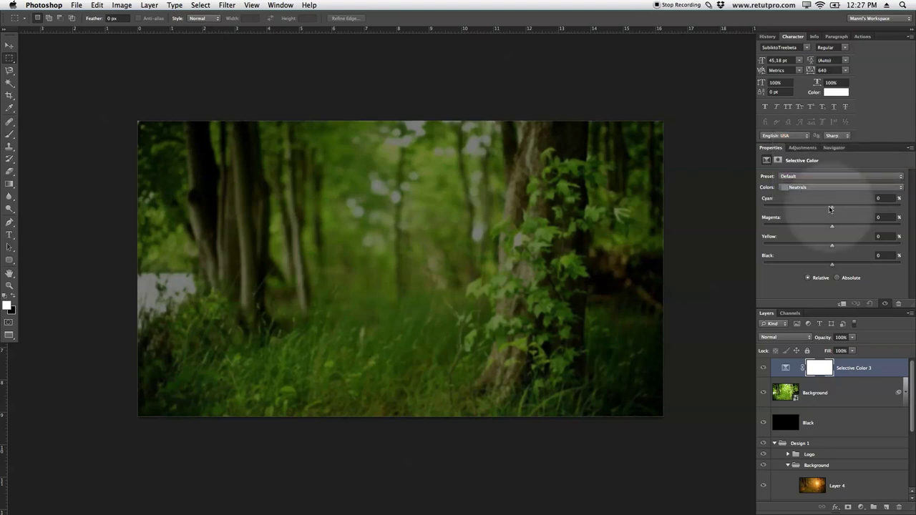
pyautogui.moveTo(833, 211); pyautogui.dragTo(812, 210)
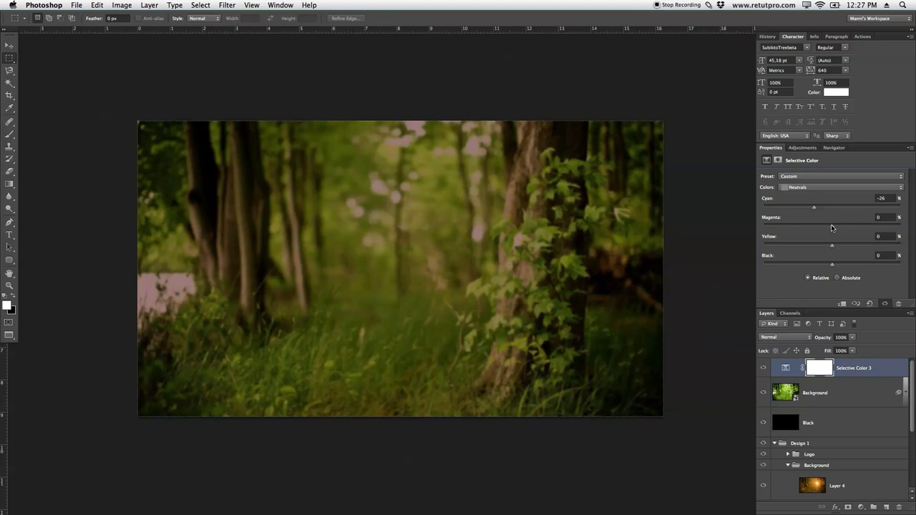
pyautogui.moveTo(832, 227); pyautogui.dragTo(839, 248)
pyautogui.moveTo(833, 265); pyautogui.dragTo(832, 264)
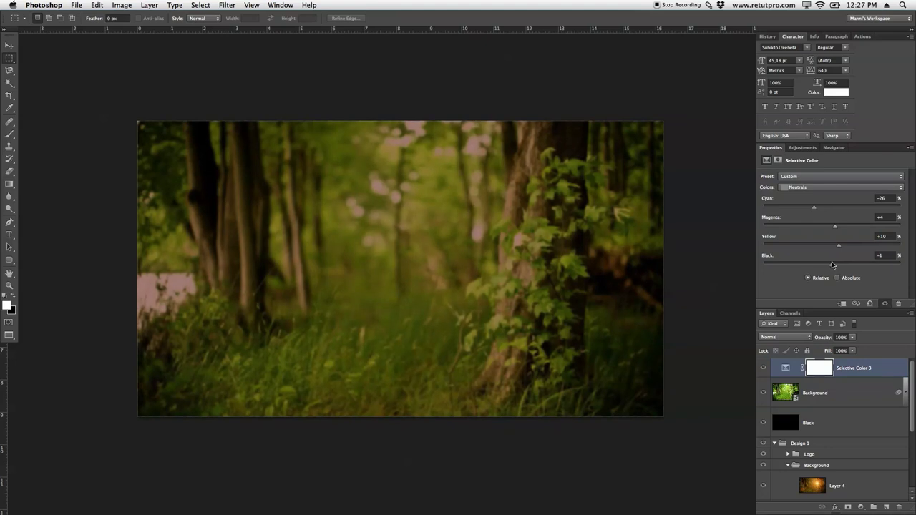
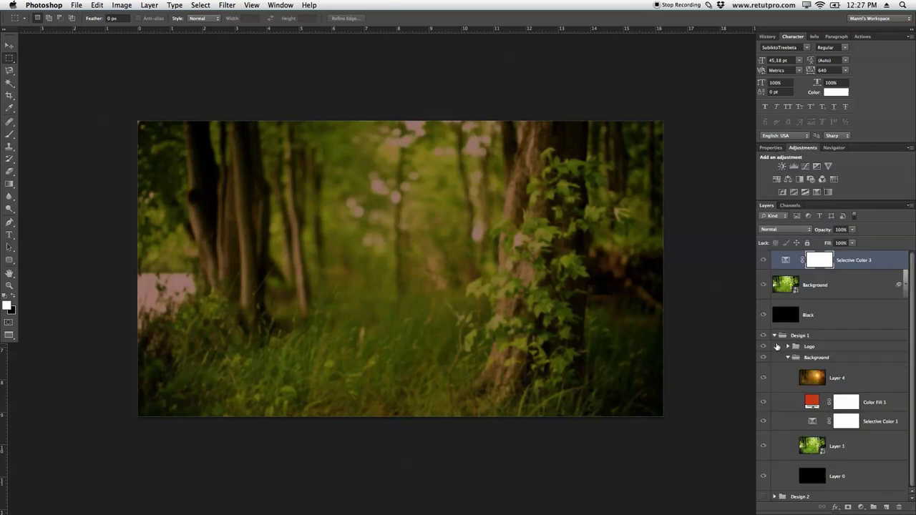
# - Collapse the Design 1 group and compare the photo with and without the Selective Color 3 adjustment
pyautogui.moveTo(823, 412); pyautogui.dragTo(806, 393)
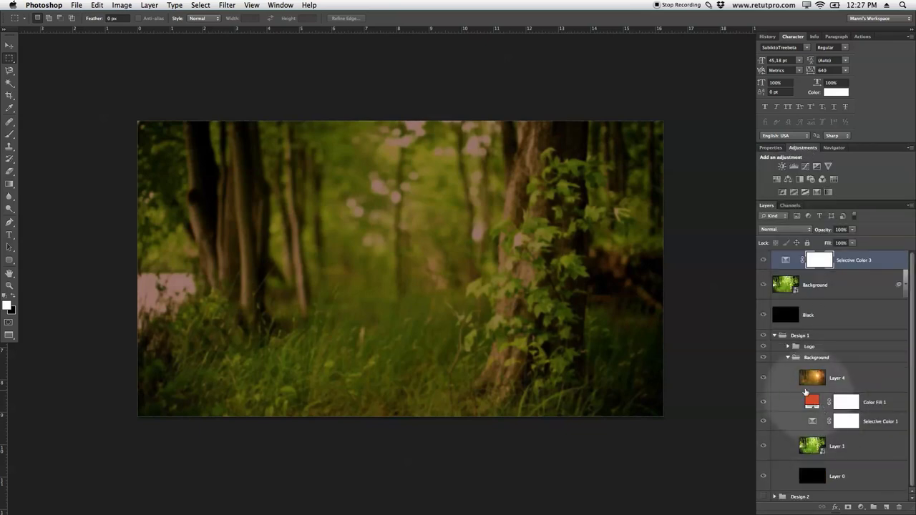
pyautogui.click(774, 335)
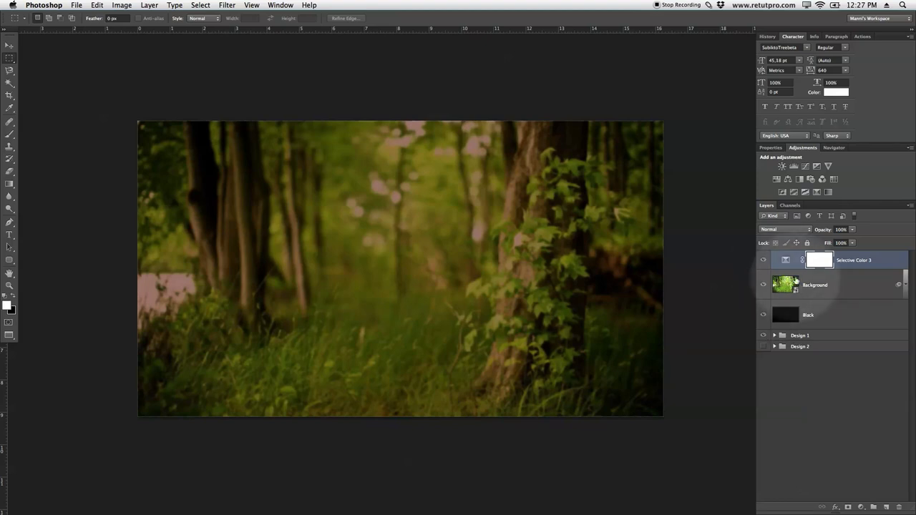
pyautogui.click(763, 263)
pyautogui.click(763, 263)
pyautogui.click(763, 262)
pyautogui.click(763, 263)
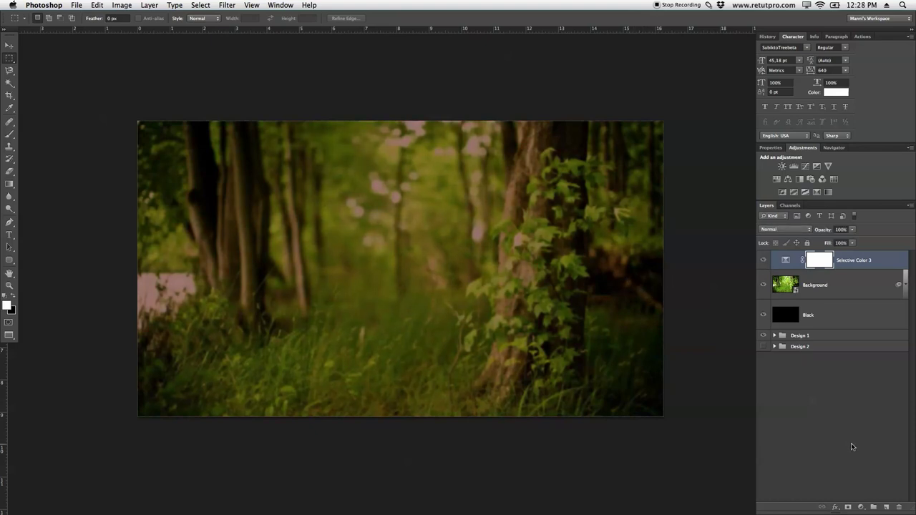
# - Add a yellow ffde00 solid color fill layer above Selective Color 3 in Color blend mode at 15% opacity
pyautogui.click(863, 506)
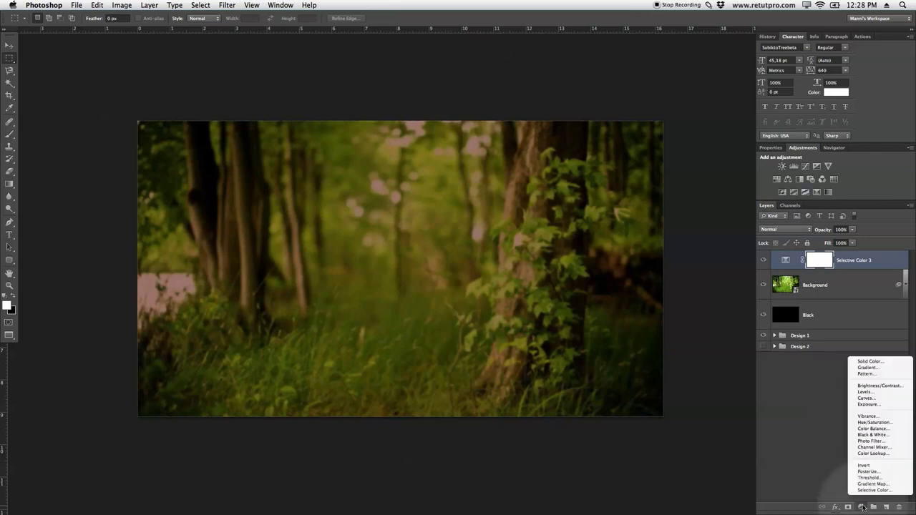
pyautogui.click(869, 362)
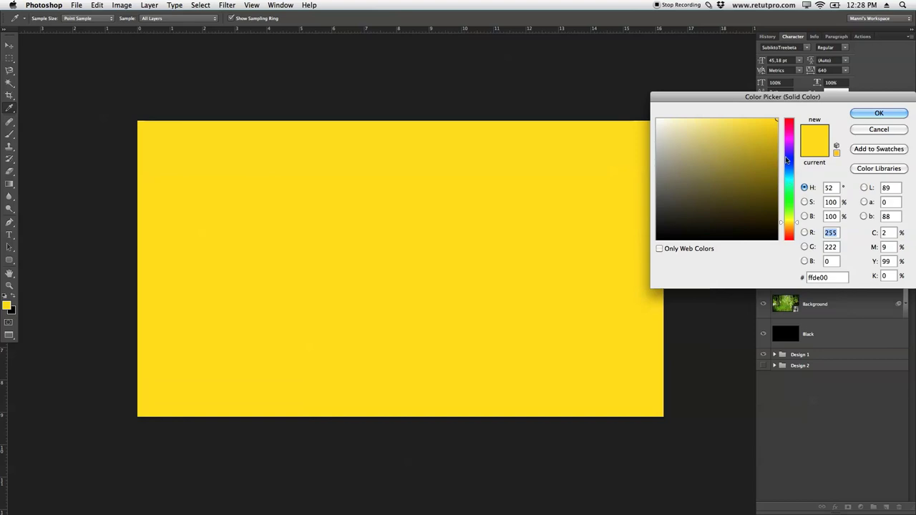
pyautogui.click(877, 115)
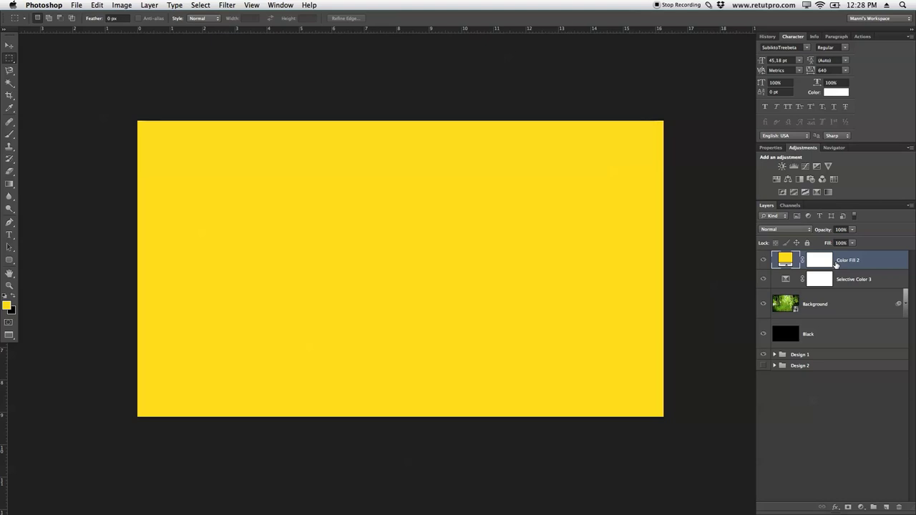
pyautogui.click(783, 230)
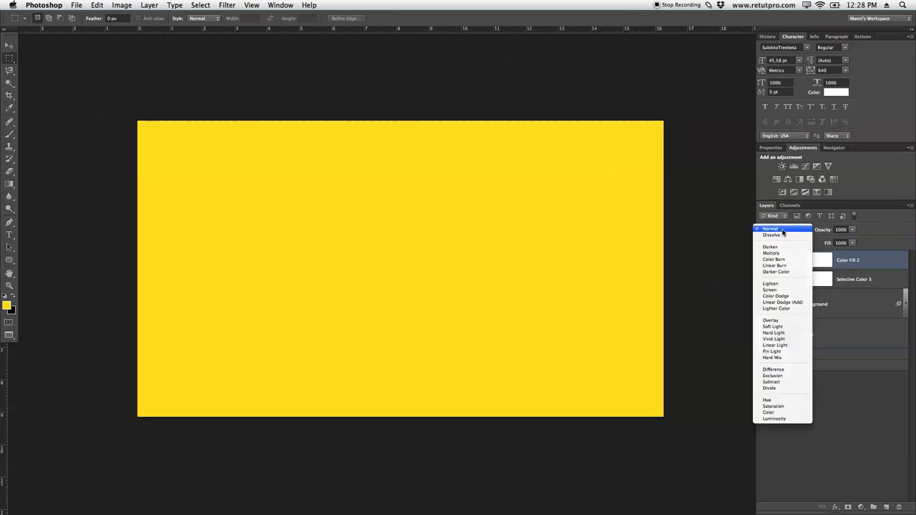
pyautogui.click(774, 414)
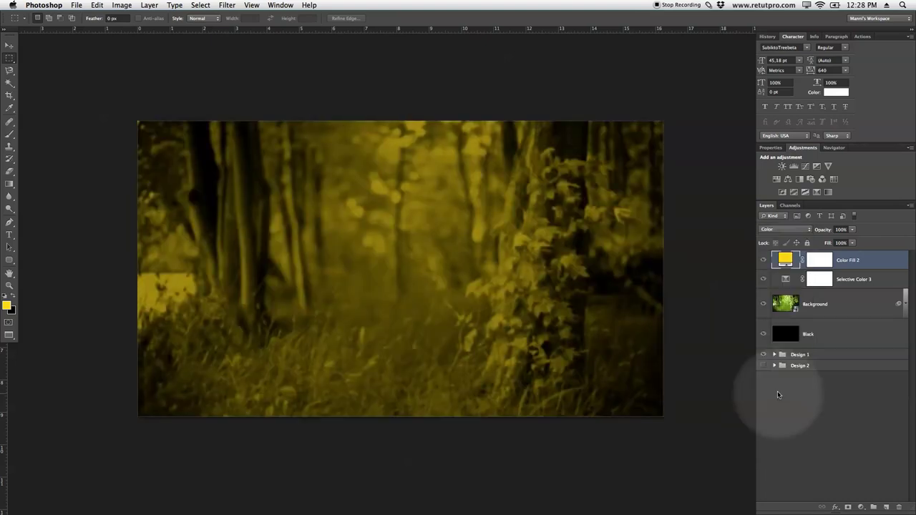
pyautogui.moveTo(825, 230); pyautogui.dragTo(785, 236)
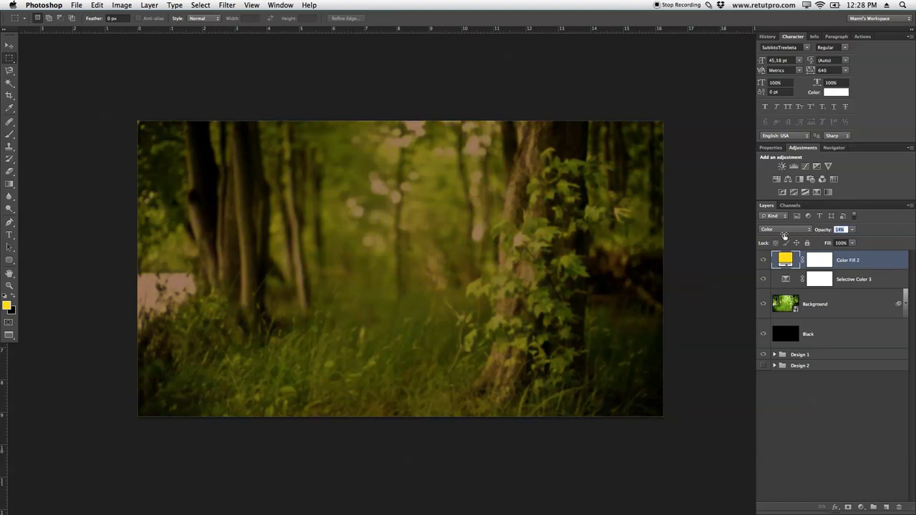
# - Compare the image with and without the yellow color fill layer
pyautogui.click(764, 261)
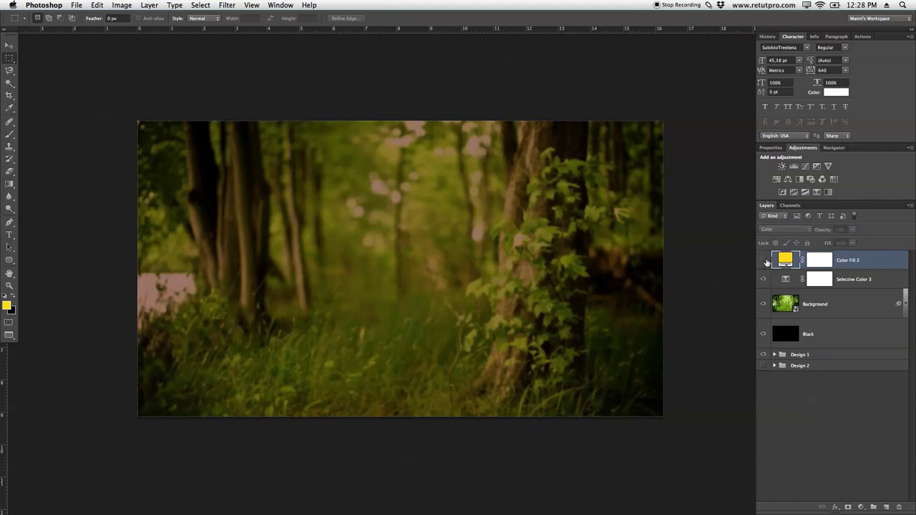
pyautogui.click(765, 261)
pyautogui.click(765, 262)
pyautogui.click(765, 262)
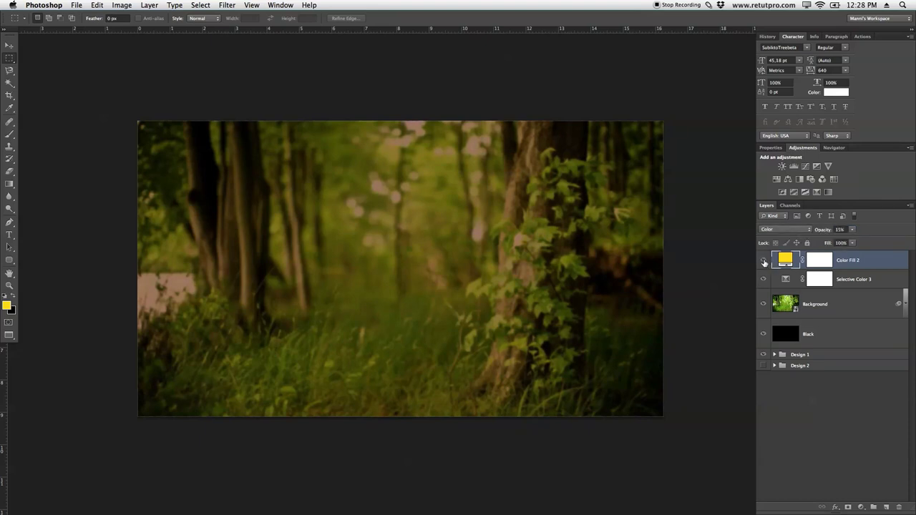
# - Change the color of the Color Fill 2 layer to dark orange bb4f0d
pyautogui.click(785, 260)
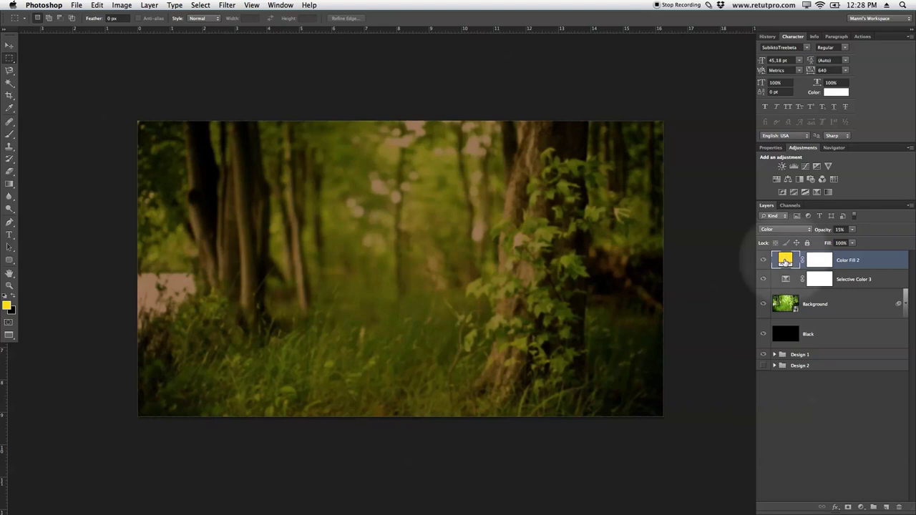
pyautogui.click(784, 262)
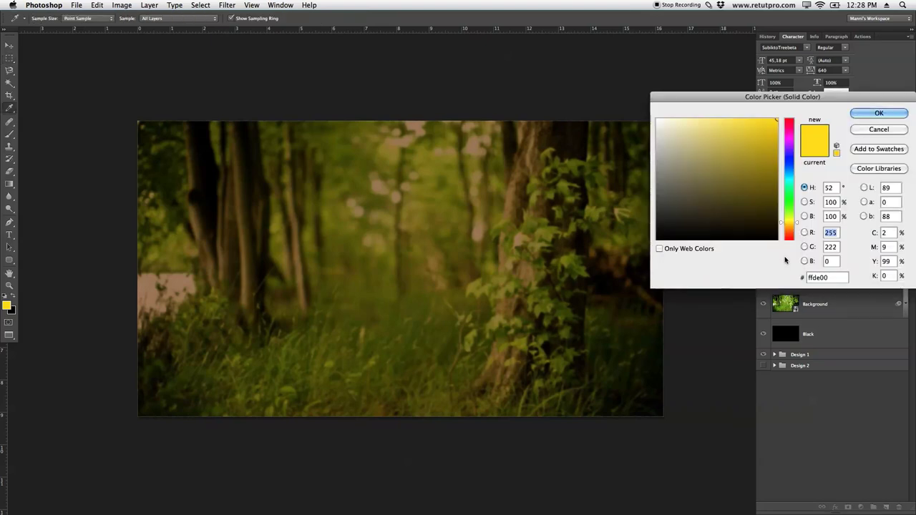
pyautogui.moveTo(788, 219); pyautogui.dragTo(788, 232)
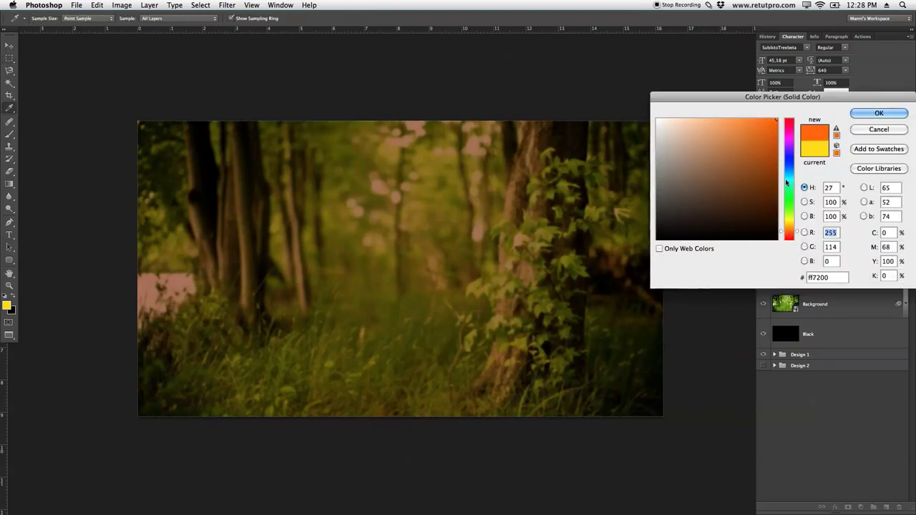
pyautogui.moveTo(770, 103); pyautogui.dragTo(777, 105)
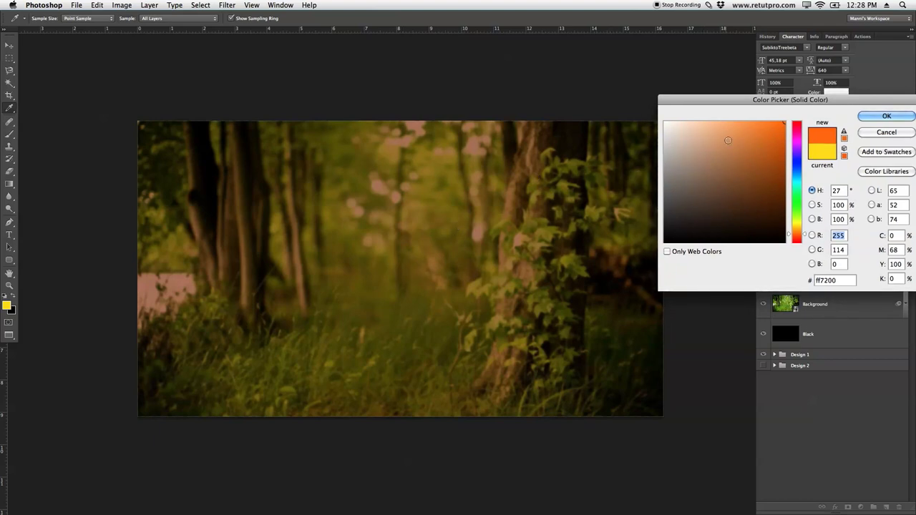
pyautogui.click(791, 236)
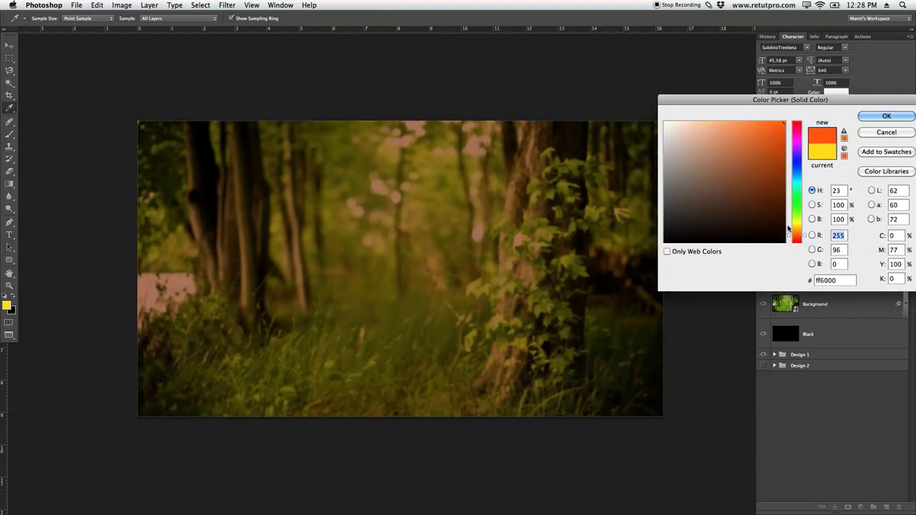
pyautogui.moveTo(782, 136); pyautogui.dragTo(777, 153)
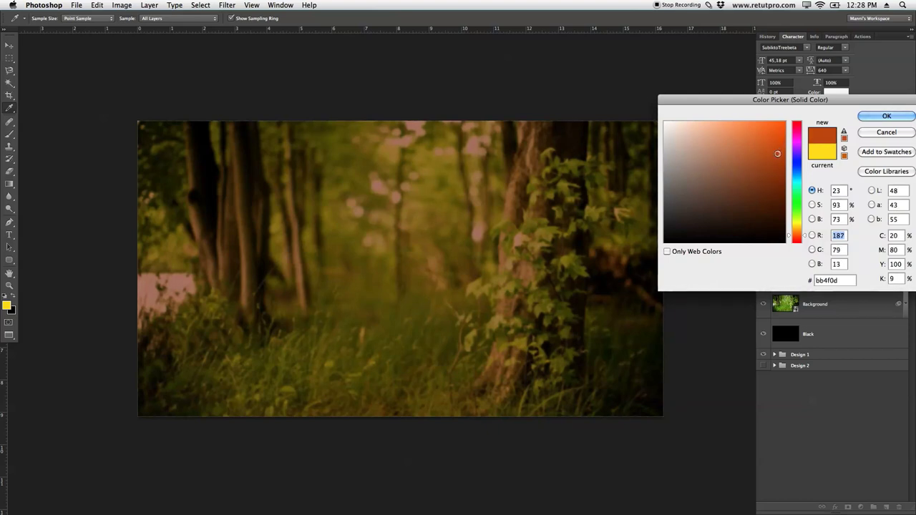
pyautogui.click(887, 117)
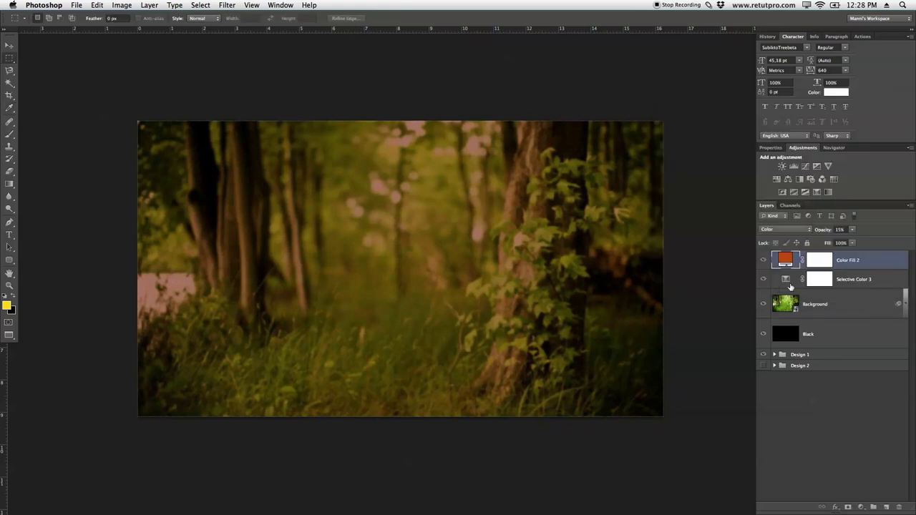
# - Toggle the visibility of the orange Color Fill 2 layer repeatedly to compare its tint on the photo
pyautogui.click(764, 260)
pyautogui.click(764, 261)
pyautogui.click(764, 261)
pyautogui.click(764, 260)
pyautogui.click(764, 260)
pyautogui.click(764, 260)
pyautogui.click(764, 260)
pyautogui.click(764, 261)
# - Hide the Design 1 group, and switch the four new background layers off and back on to check the stack
pyautogui.click(765, 357)
pyautogui.click(772, 306)
pyautogui.moveTo(763, 304); pyautogui.dragTo(760, 264)
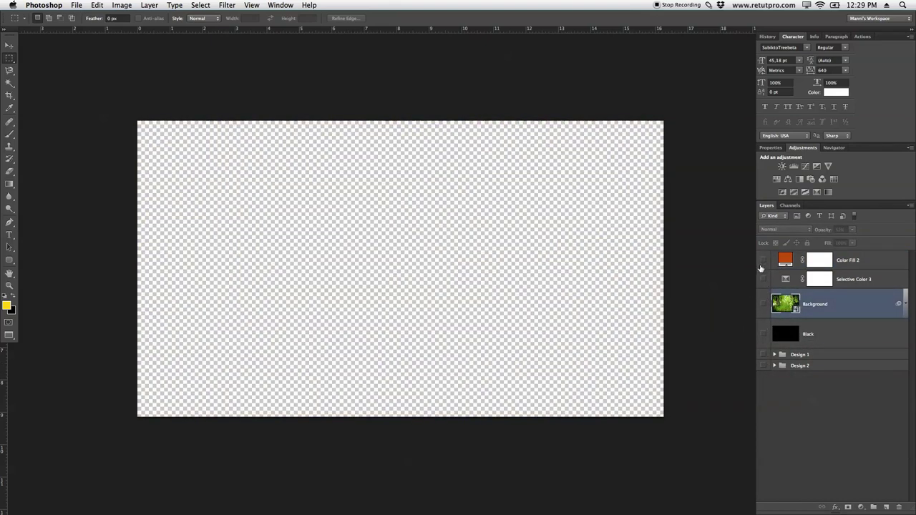
pyautogui.click(763, 261)
pyautogui.click(763, 279)
pyautogui.click(763, 304)
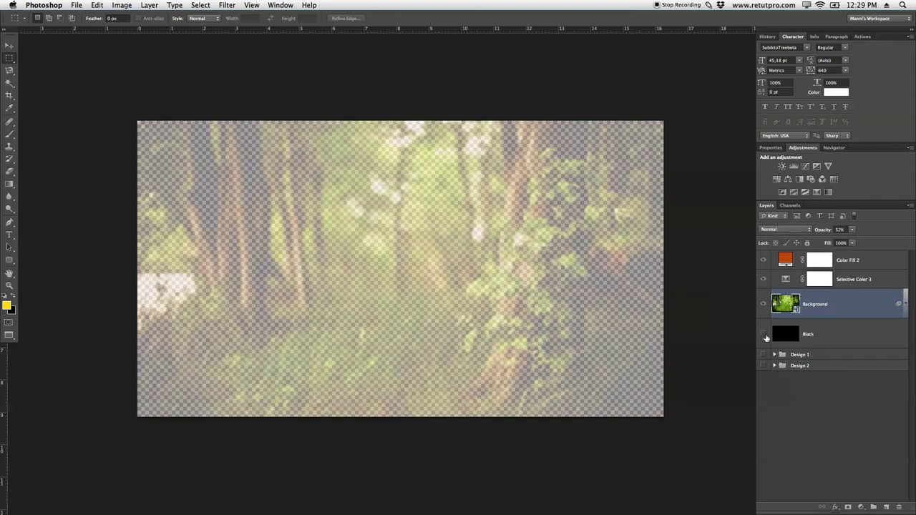
pyautogui.click(763, 335)
# - Stamp all visible layers into a new merged layer above Color Fill 2
pyautogui.click(872, 264)
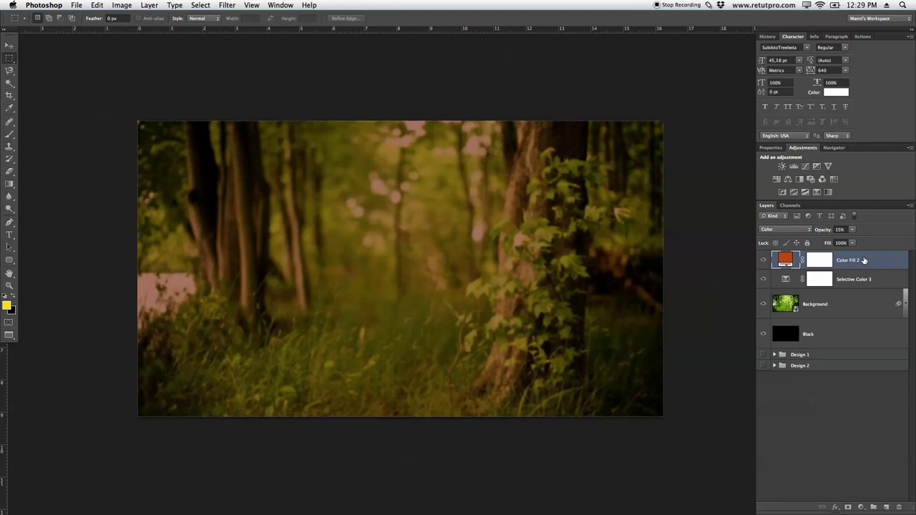
pyautogui.press('alt+shift+super+e')
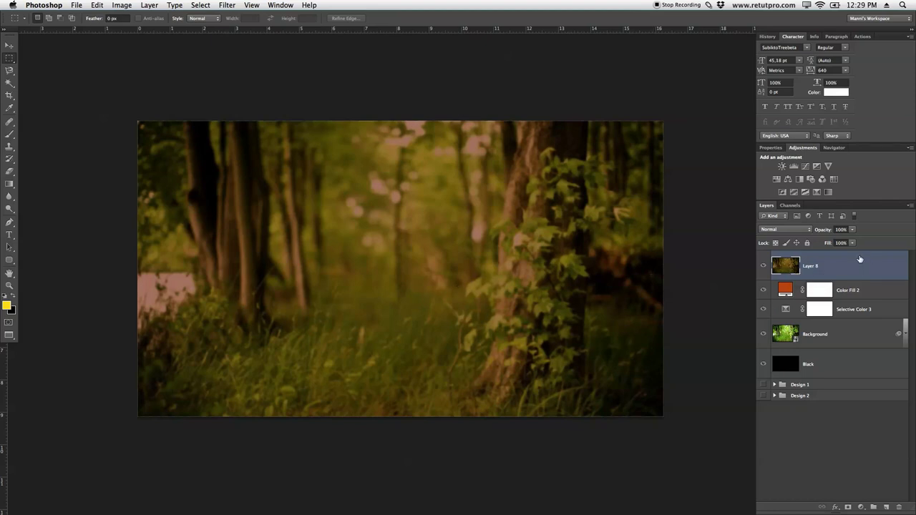
# - Open the Knoll Light Factory filter on the stamped layer, browse its presets and set the flare brightness to 106.20
pyautogui.click(229, 6)
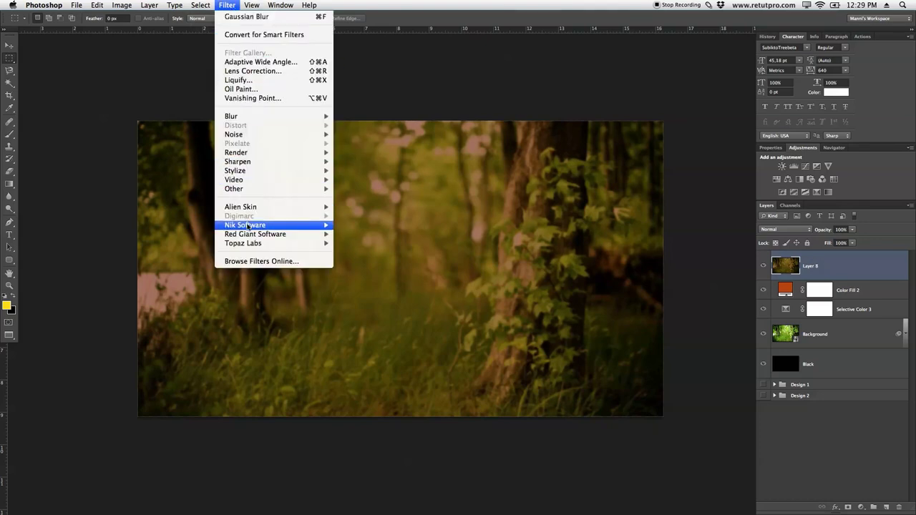
pyautogui.moveTo(249, 235)
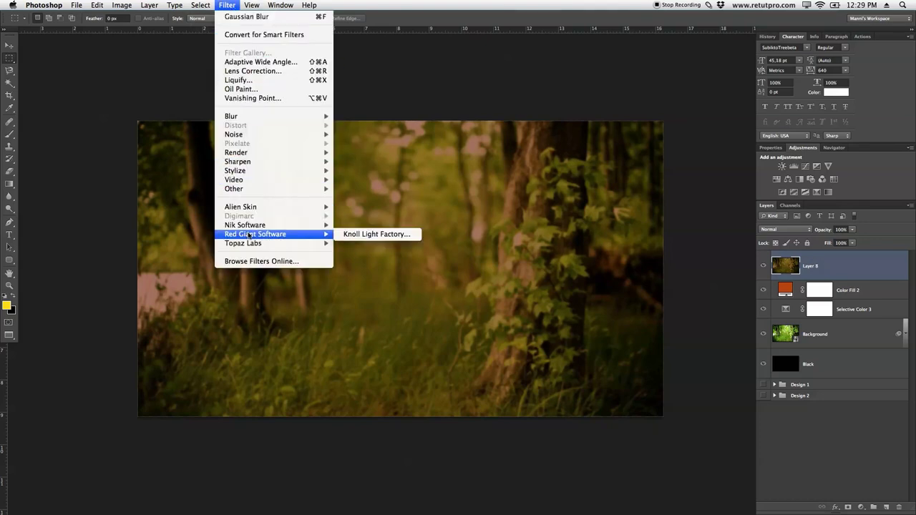
pyautogui.click(362, 235)
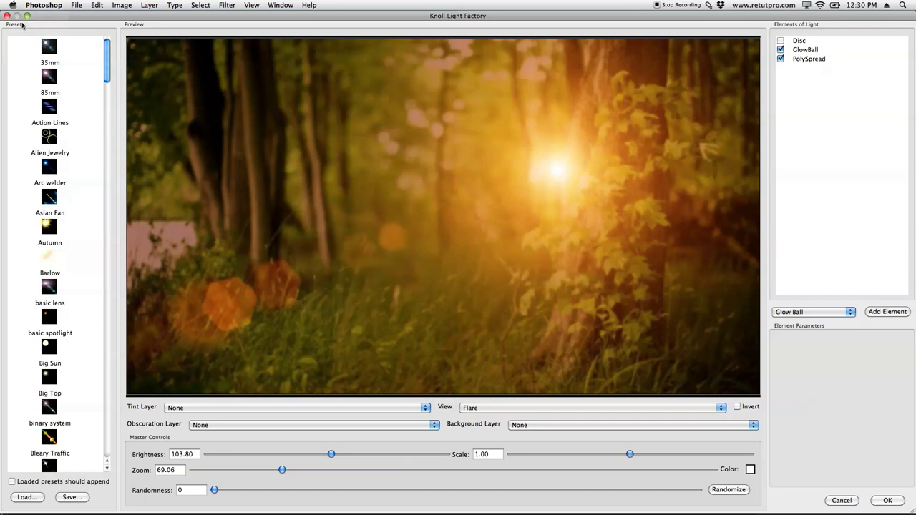
pyautogui.moveTo(106, 40); pyautogui.dragTo(136, 395)
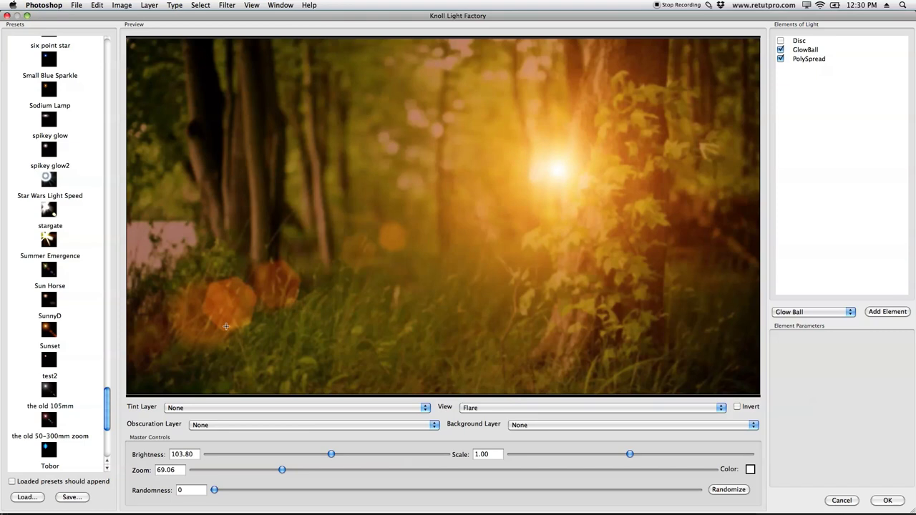
pyautogui.moveTo(331, 456); pyautogui.dragTo(334, 457)
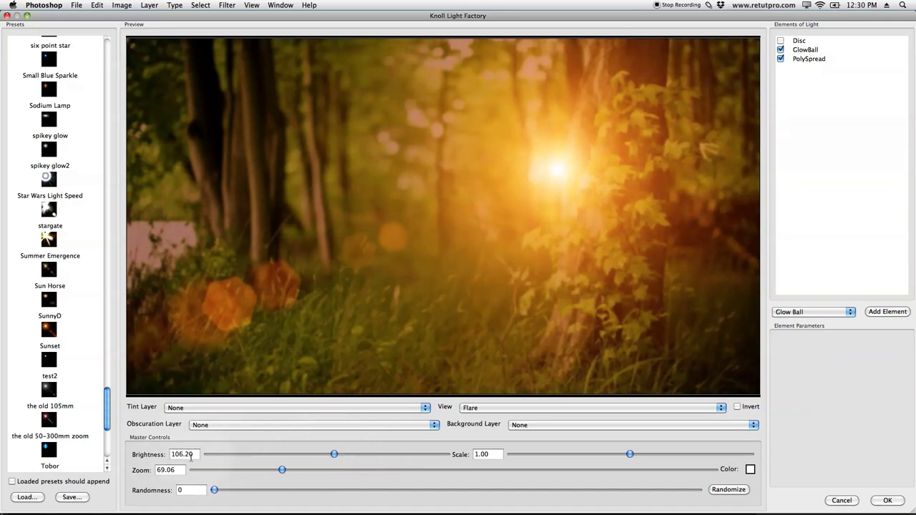
# - Compare the flare with its Disc, GlowBall and PolySpread elements toggled, then apply it with only GlowBall and PolySpread enabled
pyautogui.click(781, 40)
pyautogui.click(781, 41)
pyautogui.click(781, 50)
pyautogui.click(781, 50)
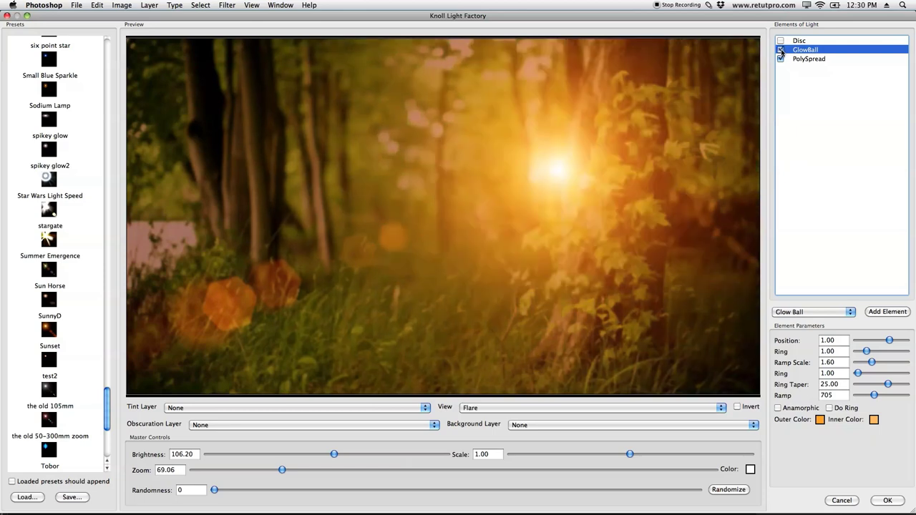
pyautogui.click(781, 60)
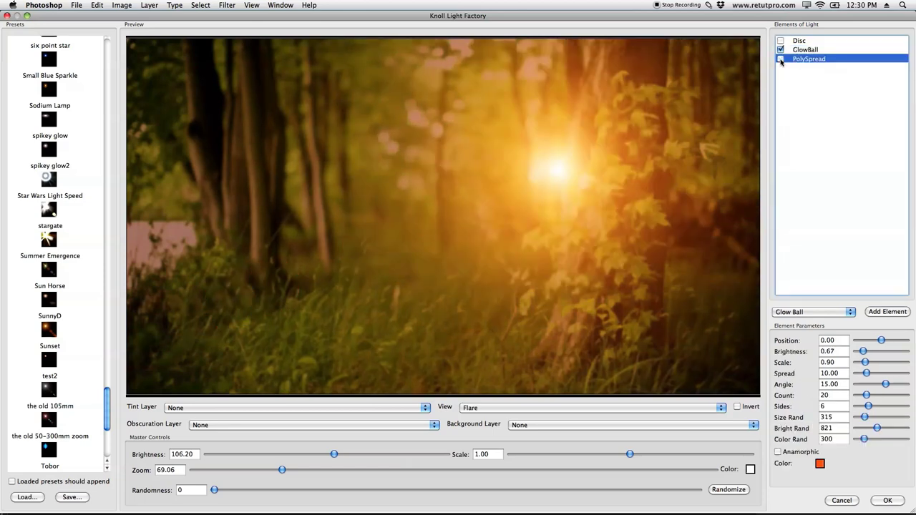
pyautogui.click(781, 59)
pyautogui.click(781, 59)
pyautogui.click(781, 60)
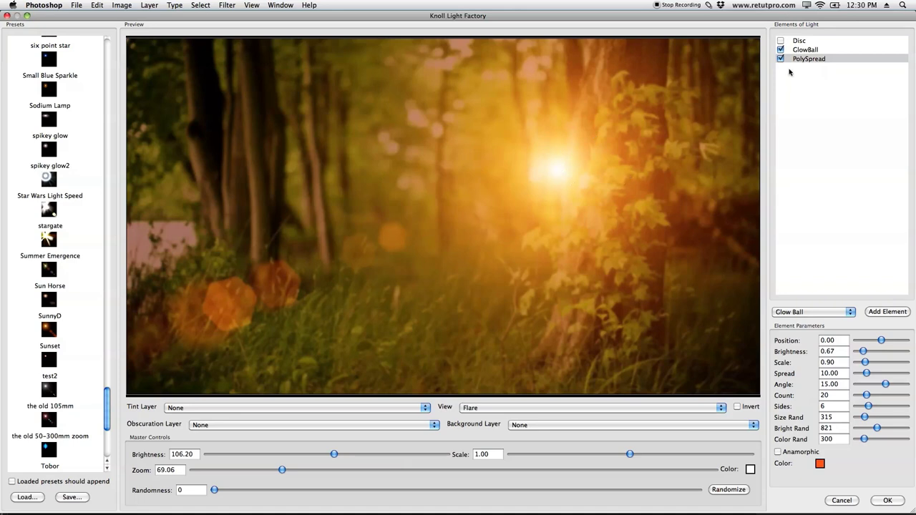
pyautogui.click(887, 501)
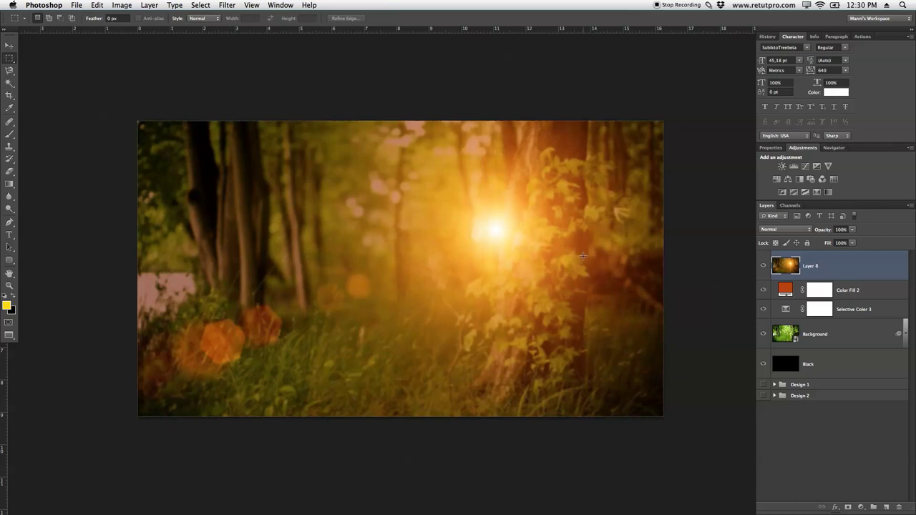
# - Toggle the visibility of the stamped flare layer to compare the background with and without the light
pyautogui.click(764, 266)
pyautogui.click(764, 266)
pyautogui.click(764, 267)
pyautogui.click(763, 267)
# - Group the five background layers from Layer 8 down to Black, name the group Background and check its contents
pyautogui.keyDown('shift'); pyautogui.click(826, 364); pyautogui.keyUp('shift')
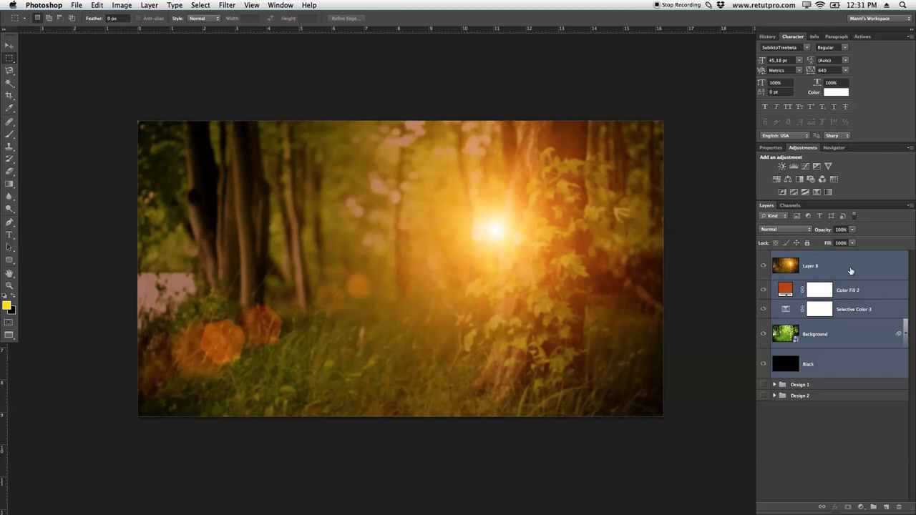
pyautogui.press('super+g')
pyautogui.doubleClick(801, 257)
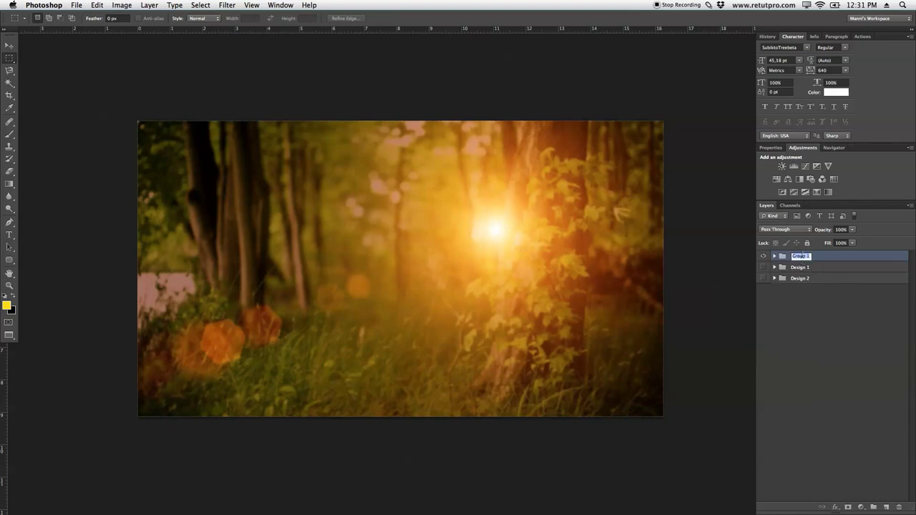
pyautogui.write('Background')
pyautogui.click(774, 256)
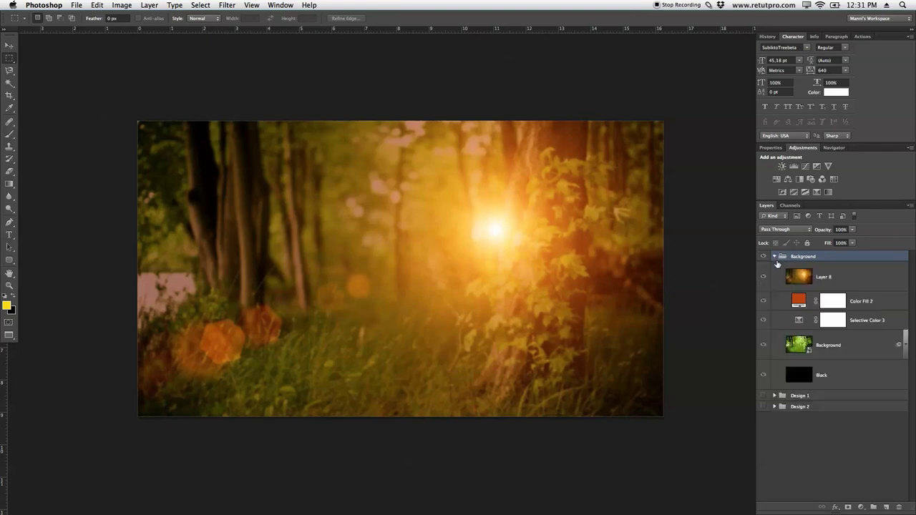
pyautogui.click(774, 257)
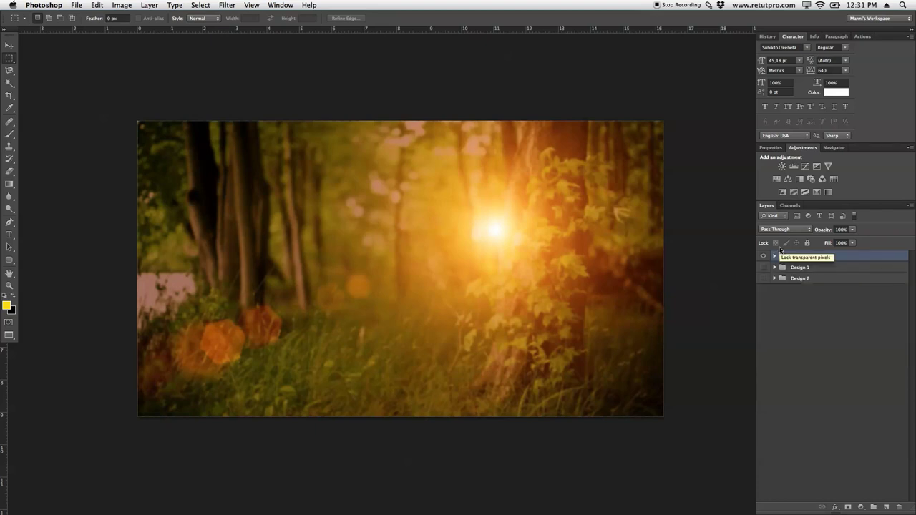
# - Add a horizontal guide and a vertical guide that cross at the center of the canvas
pyautogui.click(252, 5)
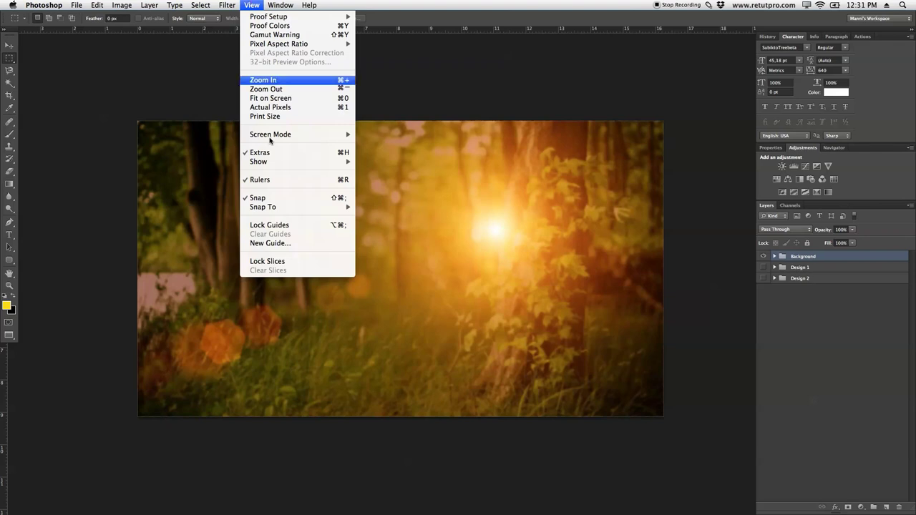
pyautogui.click(282, 244)
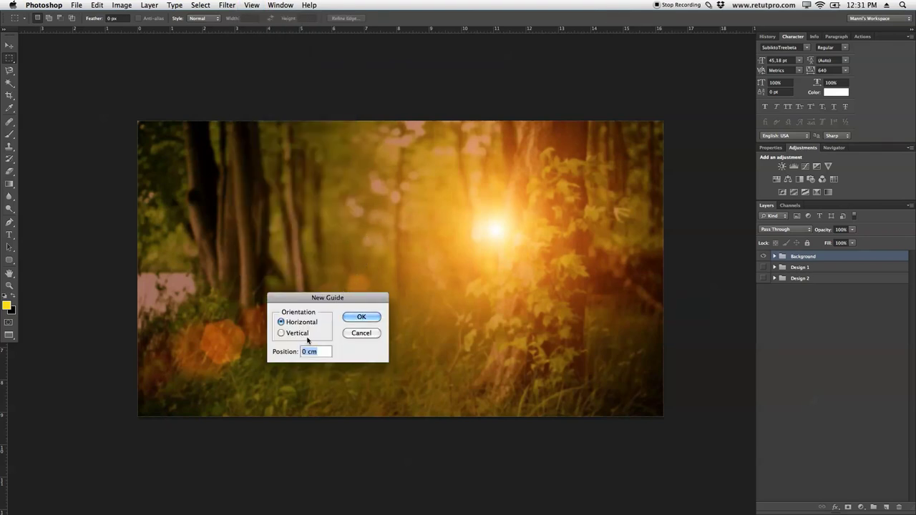
pyautogui.write('50')
pyautogui.press('Return')
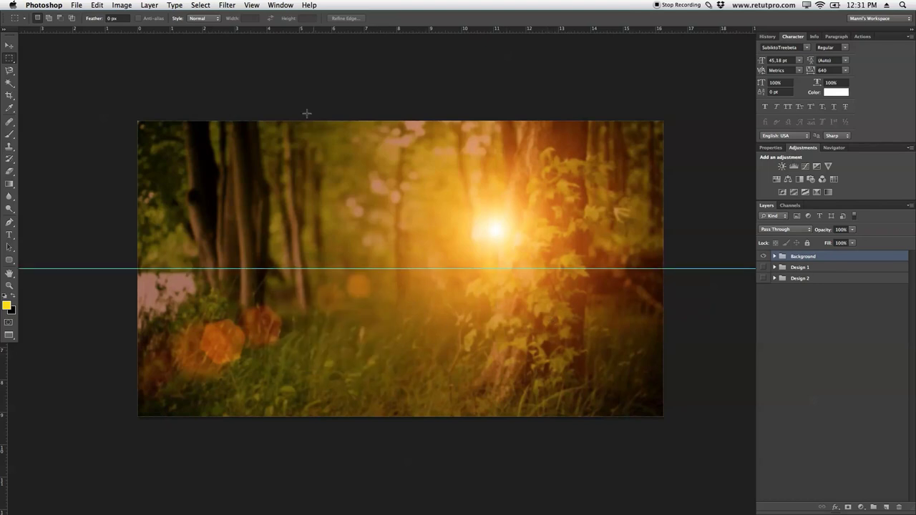
pyautogui.click(281, 5)
pyautogui.moveTo(251, 5)
pyautogui.click(287, 247)
pyautogui.click(287, 333)
pyautogui.write('8cm')
pyautogui.press('Return')
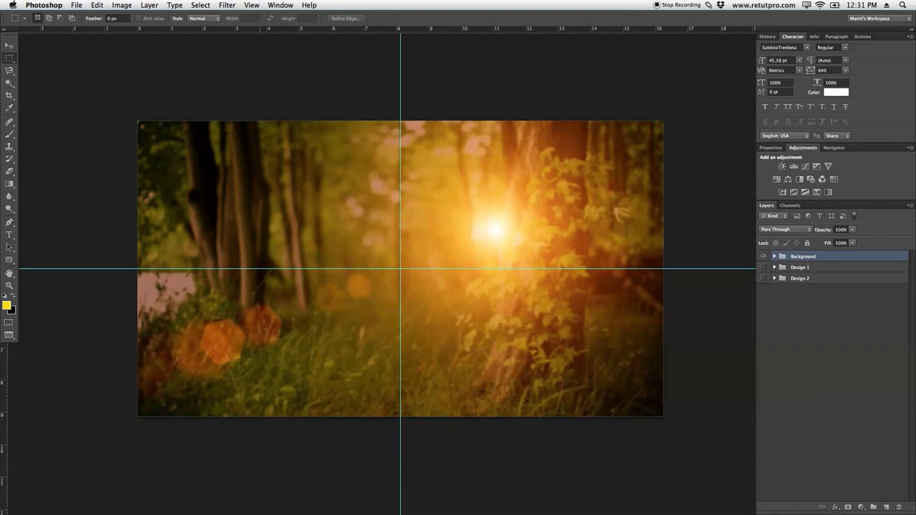
# - Draw a wide text box across the middle of the canvas and enter the text WOODWORK
pyautogui.press('t')
pyautogui.click(159, 295)
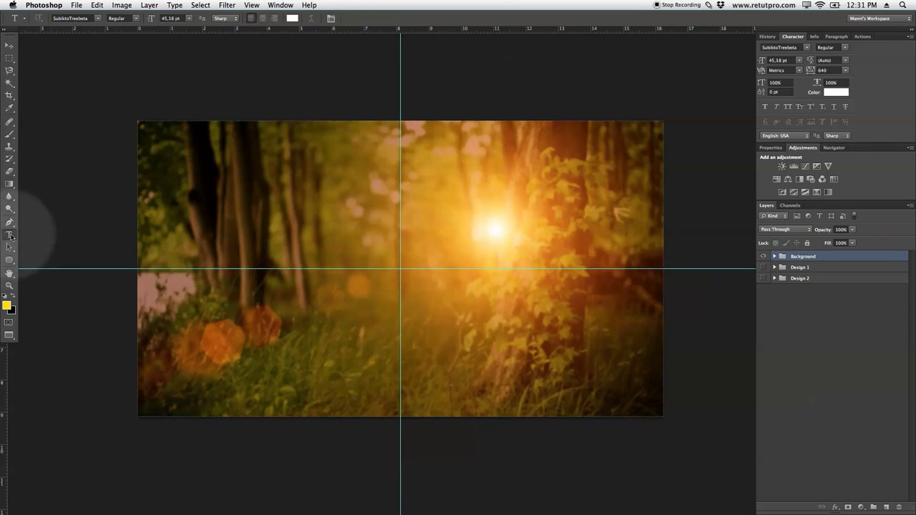
pyautogui.moveTo(299, 293); pyautogui.dragTo(611, 311)
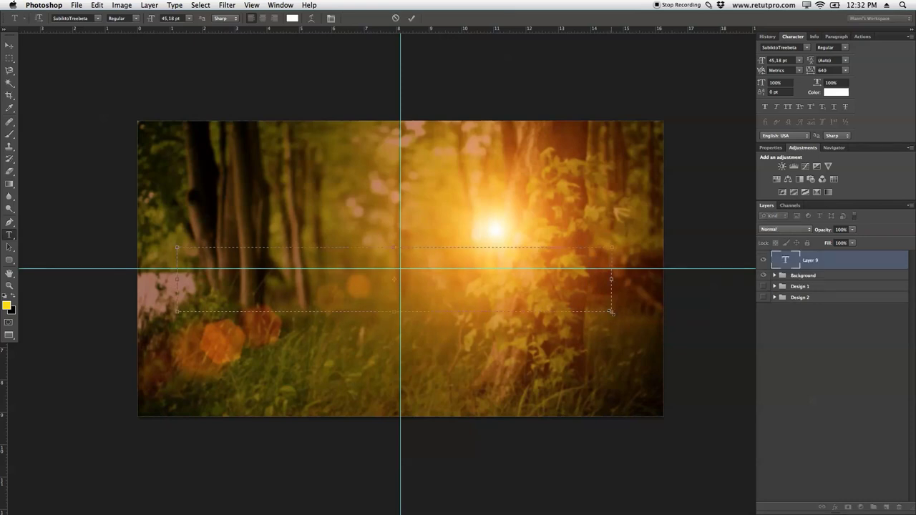
pyautogui.write('a')
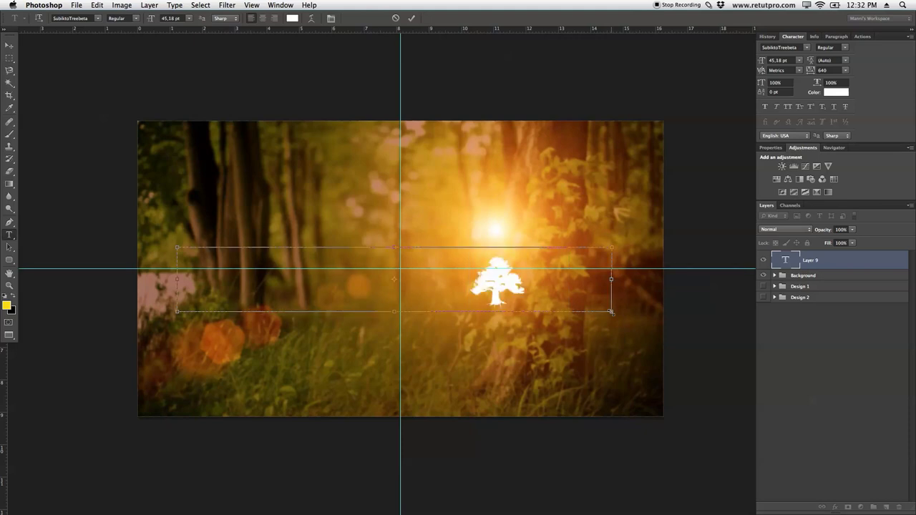
# - Select all of the text, keep its color at f2f2f2 and set its font to Cassannet Bold
pyautogui.press('super+a')
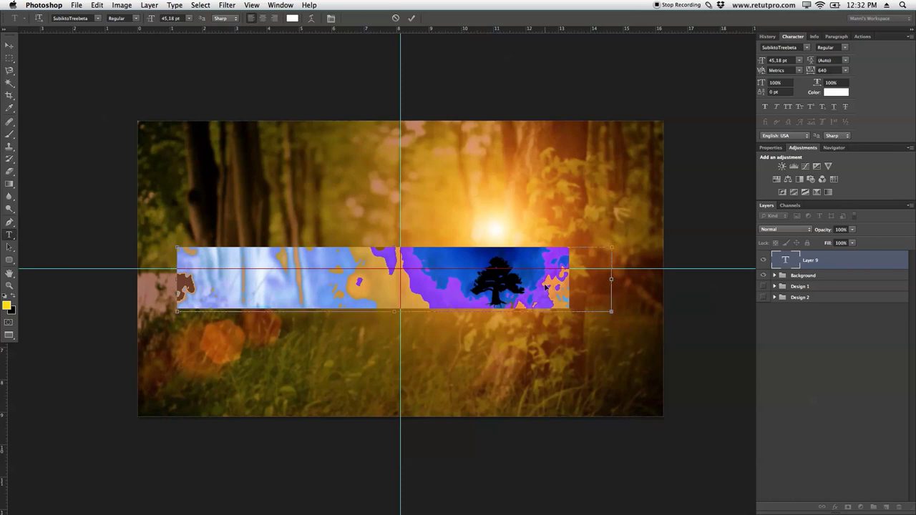
pyautogui.click(292, 18)
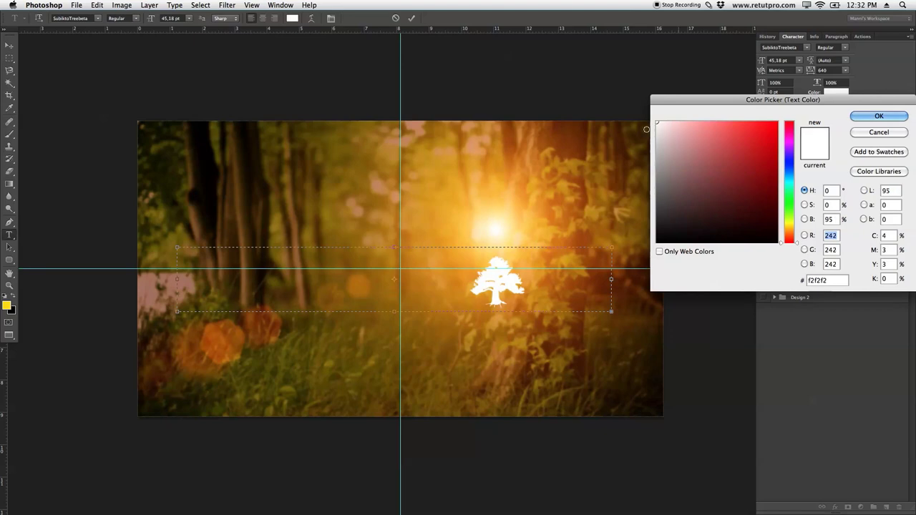
pyautogui.click(860, 116)
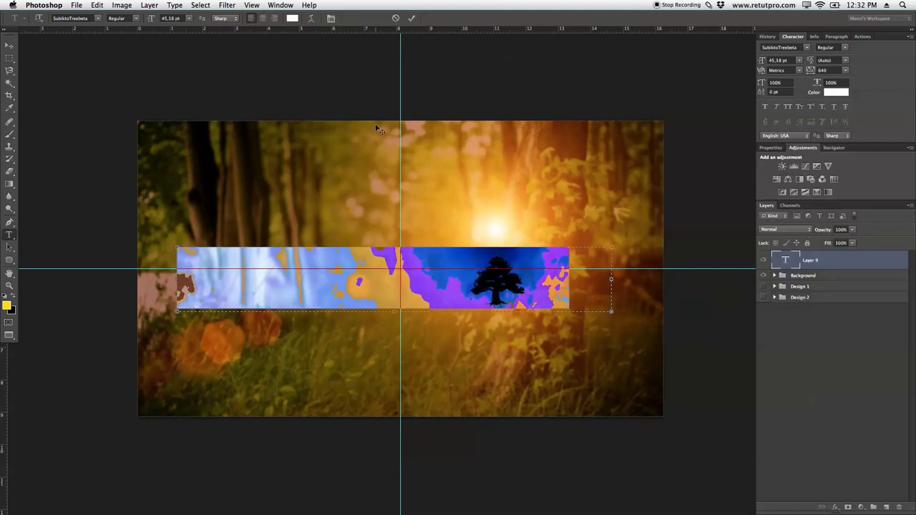
pyautogui.click(97, 18)
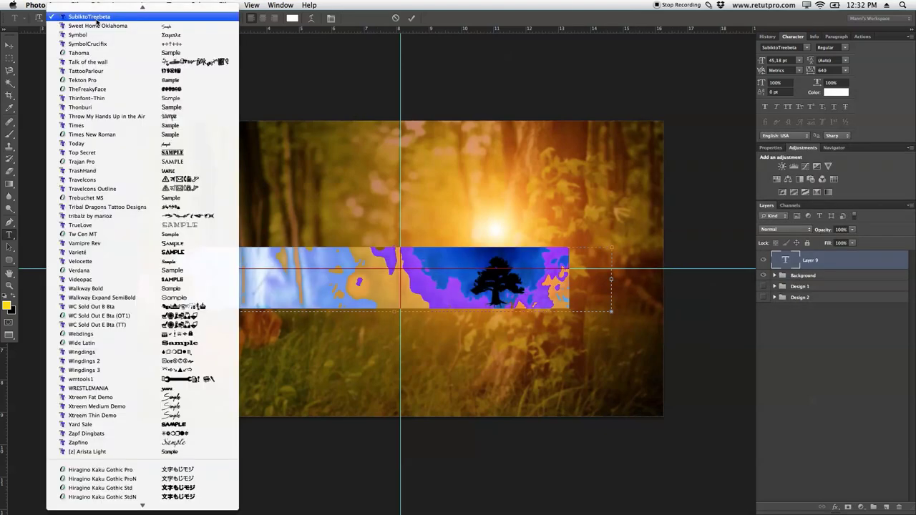
pyautogui.scroll(20, 96, 22)
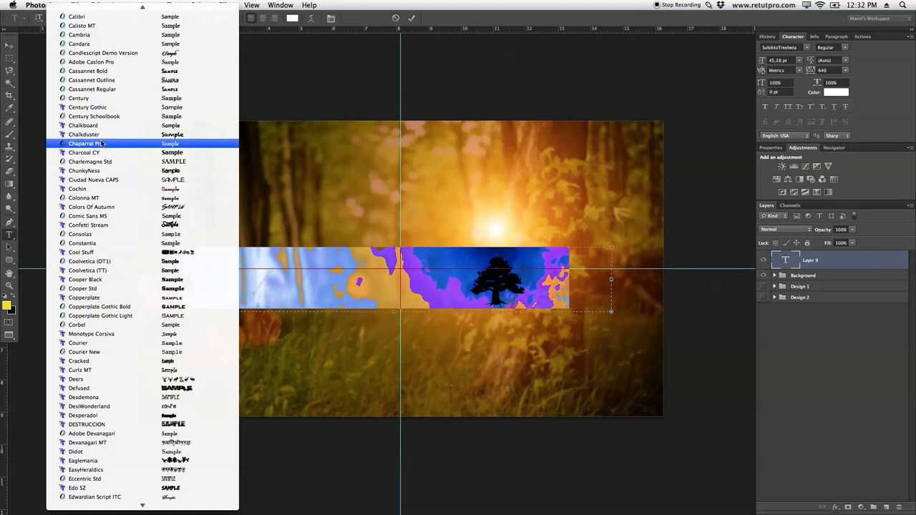
pyautogui.click(112, 72)
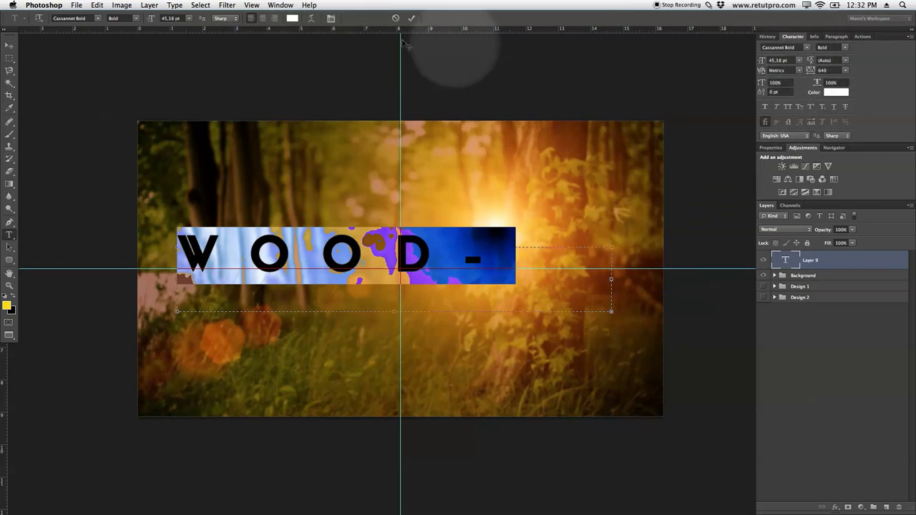
# - Set the tracking of the WOODWORK text to 300 and commit the text edit
pyautogui.click(281, 5)
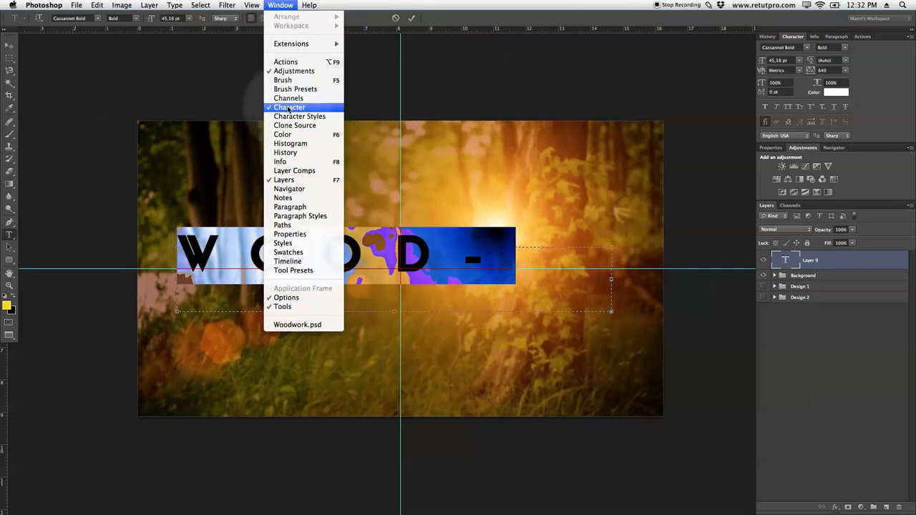
pyautogui.click(820, 47)
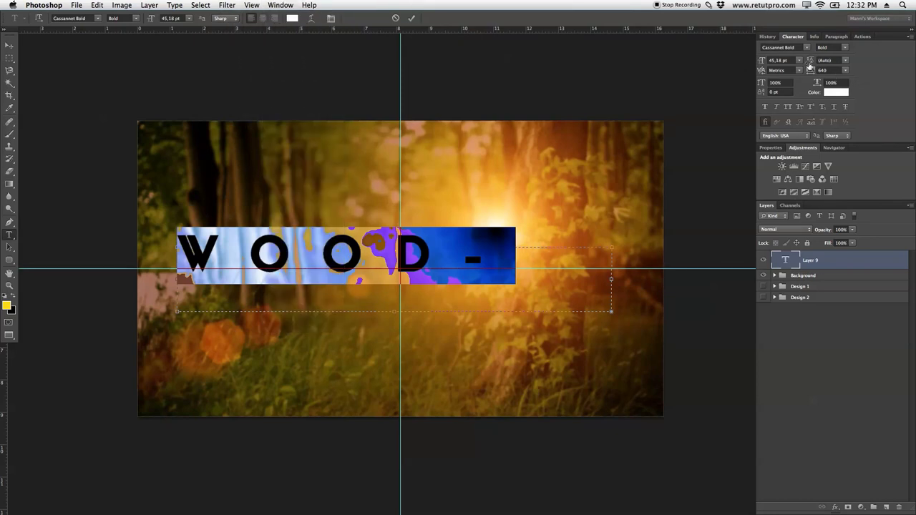
pyautogui.moveTo(818, 75); pyautogui.dragTo(805, 76)
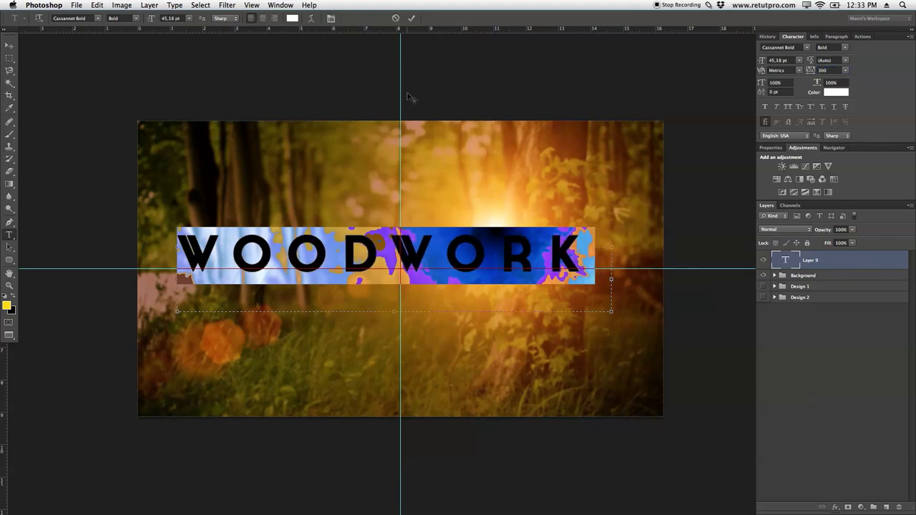
pyautogui.click(412, 20)
# - Move the WOODWORK text down onto the horizontal guide and nudge it right toward the center of the canvas
pyautogui.press('v')
pyautogui.moveTo(383, 244); pyautogui.dragTo(398, 261)
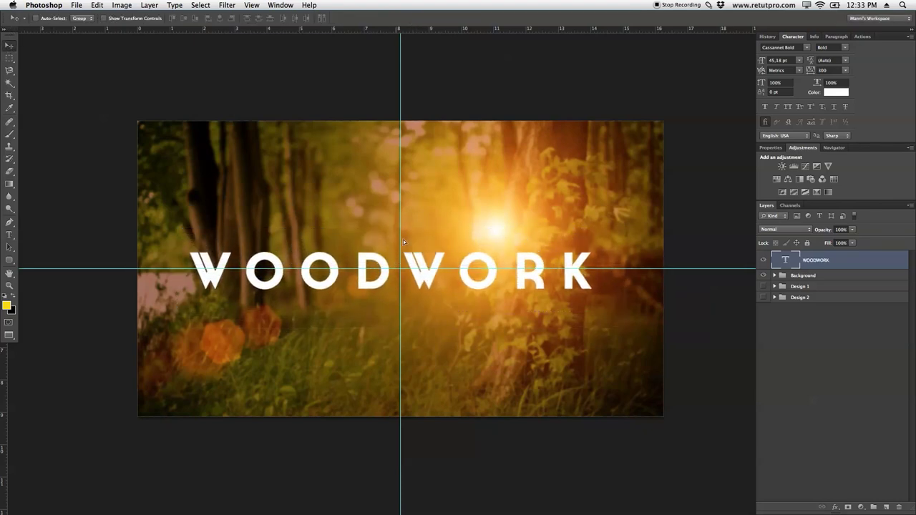
pyautogui.press('Right')
pyautogui.press('Right')
pyautogui.press('Right')
pyautogui.press('Right')
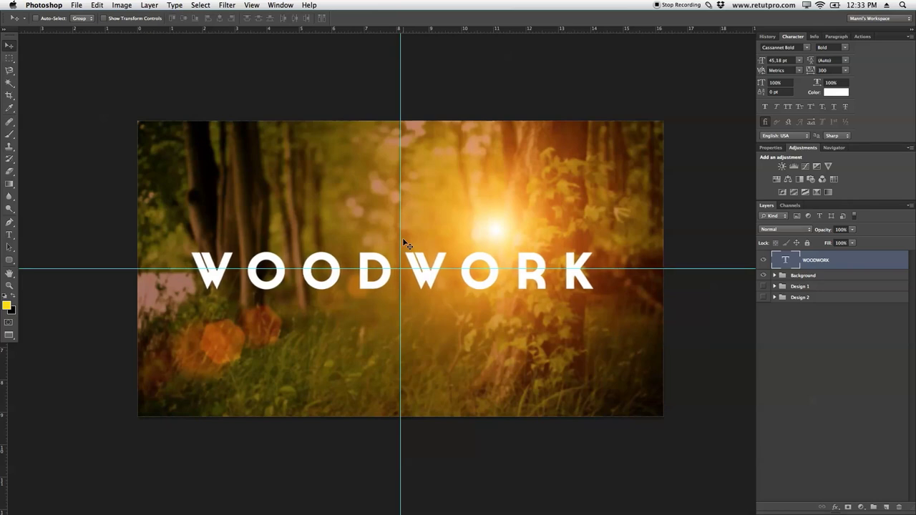
pyautogui.press('Right')
pyautogui.press('Right')
# - Reduce the font size of the WOODWORK text to 38 pt and commit the change
pyautogui.press('t')
pyautogui.click(459, 275)
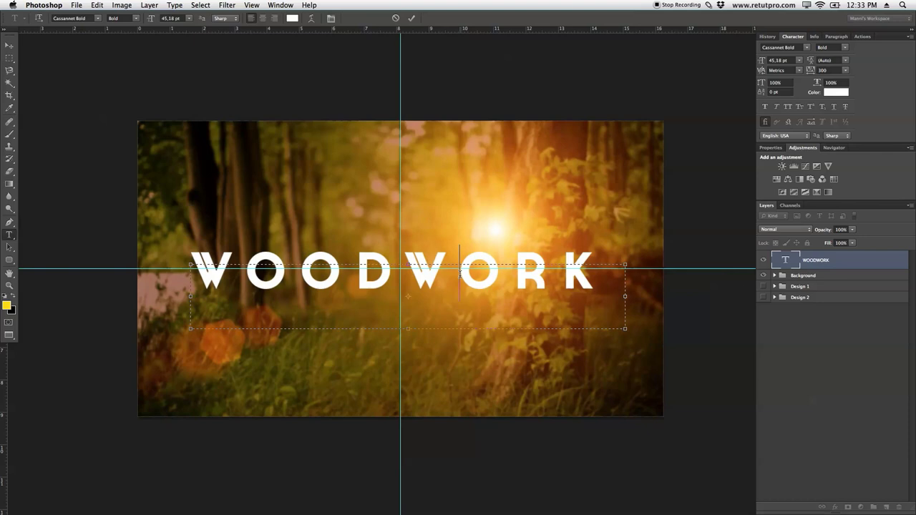
pyautogui.doubleClick(453, 279)
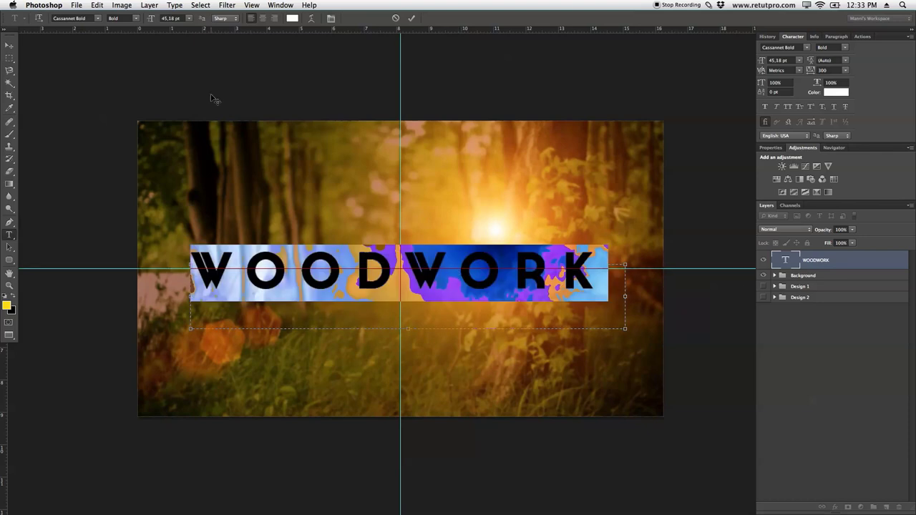
pyautogui.click(177, 18)
pyautogui.write('38')
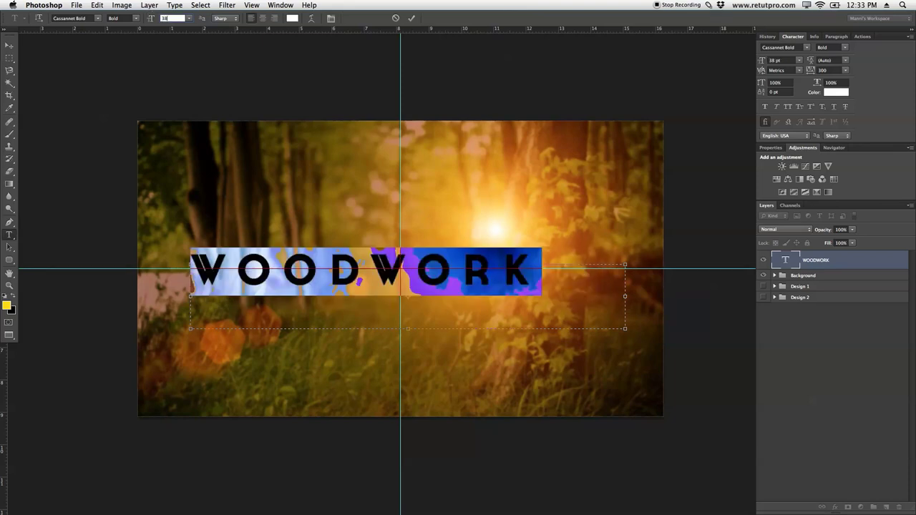
pyautogui.click(412, 18)
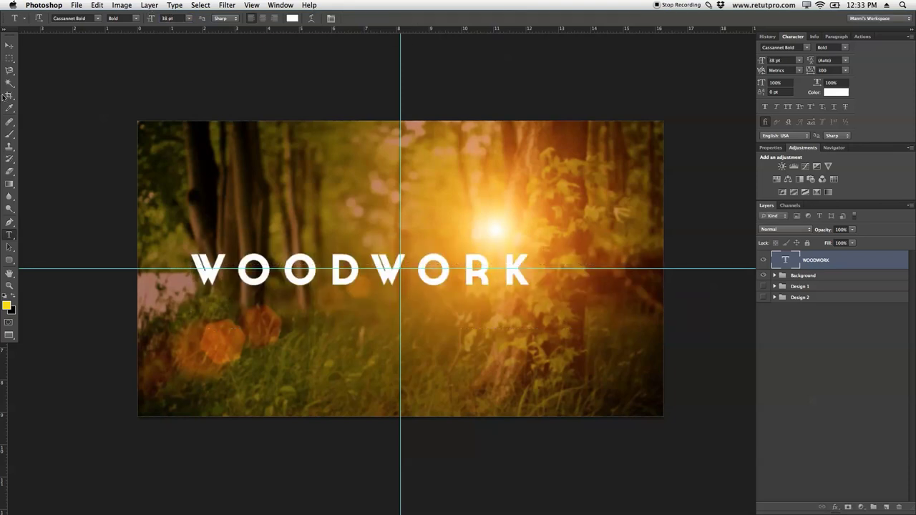
# - Center the WOODWORK text on the vertical guide and add one horizontal guide above and one below the text
pyautogui.click(9, 46)
pyautogui.moveTo(422, 212); pyautogui.dragTo(446, 219)
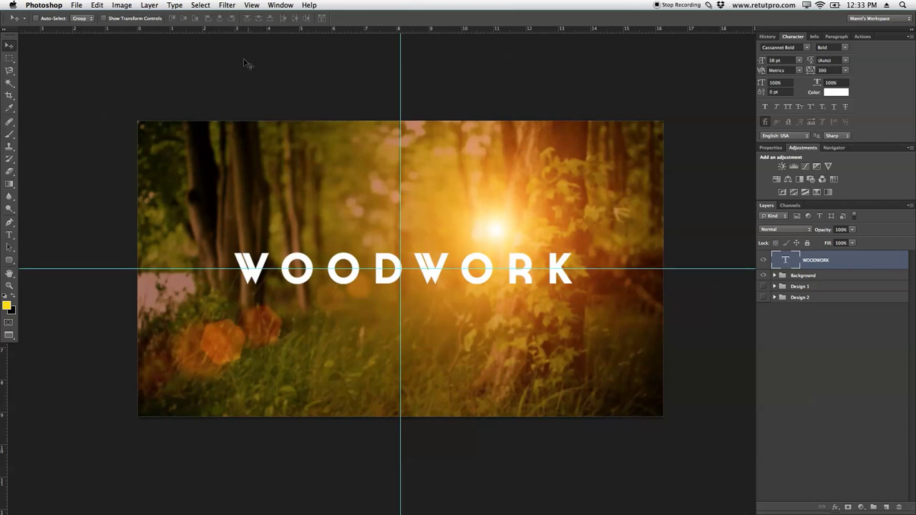
pyautogui.moveTo(293, 29); pyautogui.dragTo(551, 237)
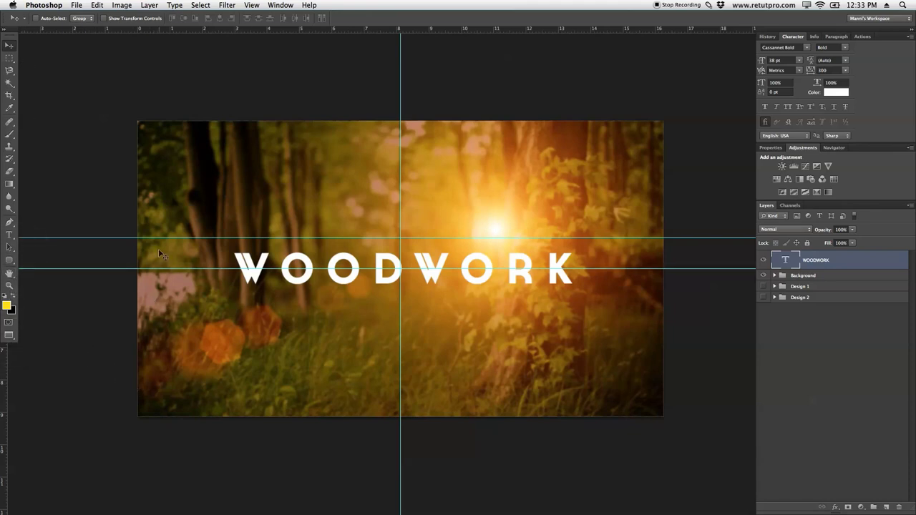
pyautogui.moveTo(312, 32); pyautogui.dragTo(342, 300)
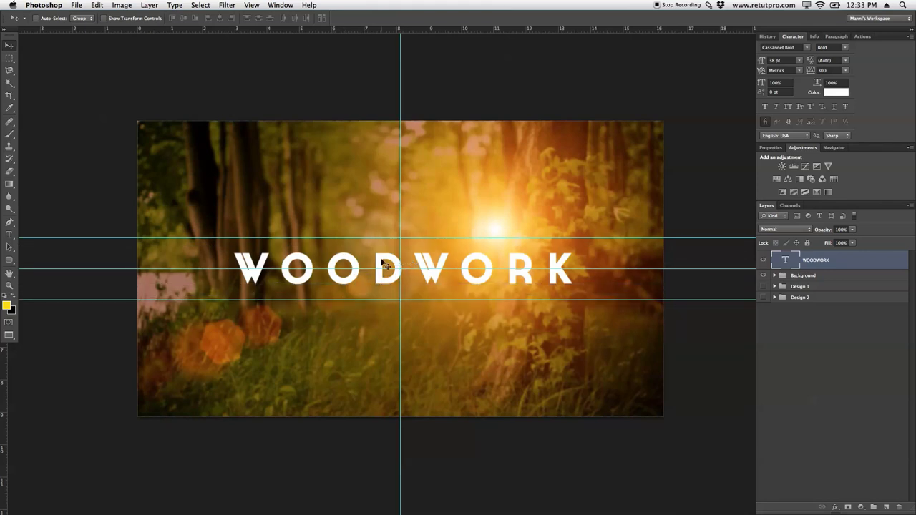
# - Create a new layer above the WOODWORK text layer and name it Line
pyautogui.click(9, 62)
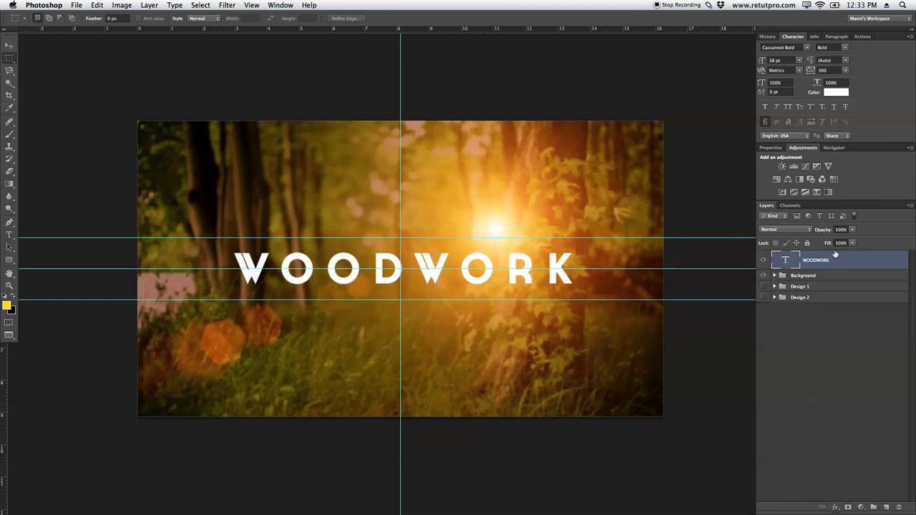
pyautogui.moveTo(788, 267); pyautogui.dragTo(886, 510)
pyautogui.click(886, 507)
pyautogui.doubleClick(813, 266)
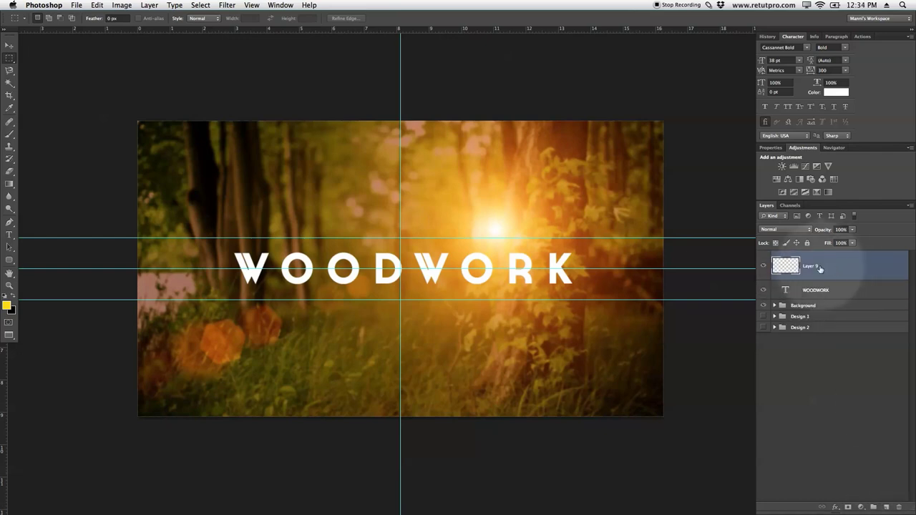
pyautogui.press('BackSpace')
pyautogui.write('Line')
pyautogui.press('Return')
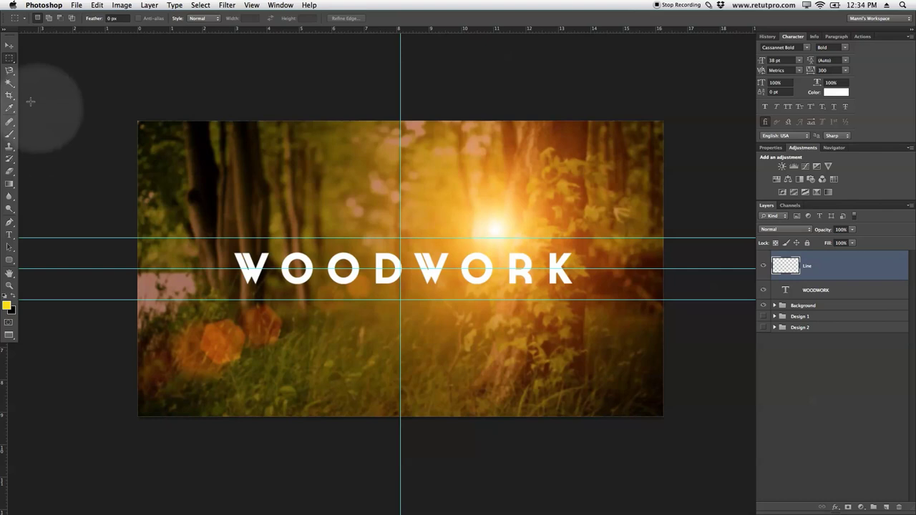
# - Marquee-select a thin horizontal strip along the guide above WOODWORK and fill it with white at 100% opacity
pyautogui.click(252, 240)
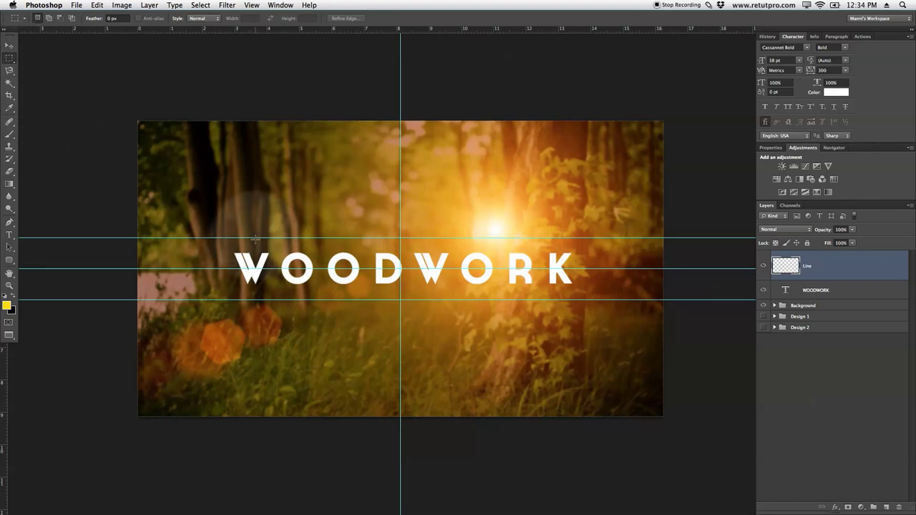
pyautogui.moveTo(254, 235); pyautogui.dragTo(553, 237)
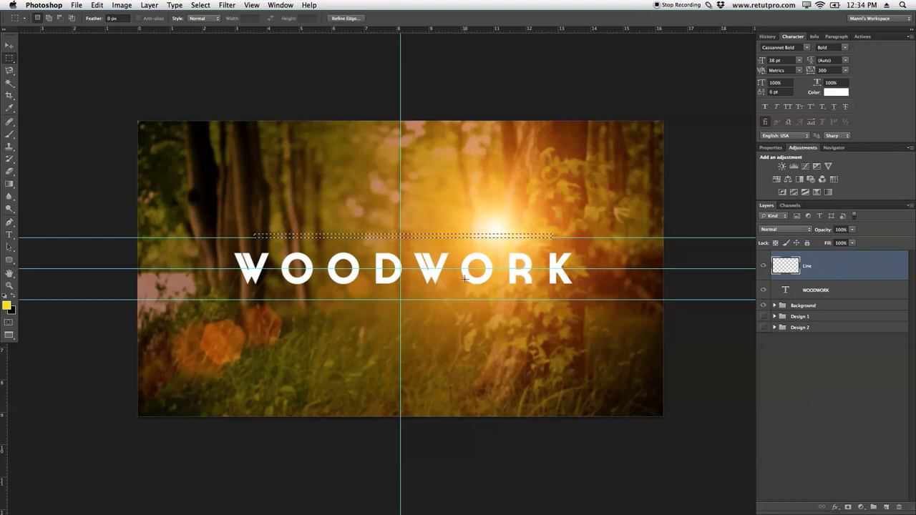
pyautogui.rightClick(454, 236)
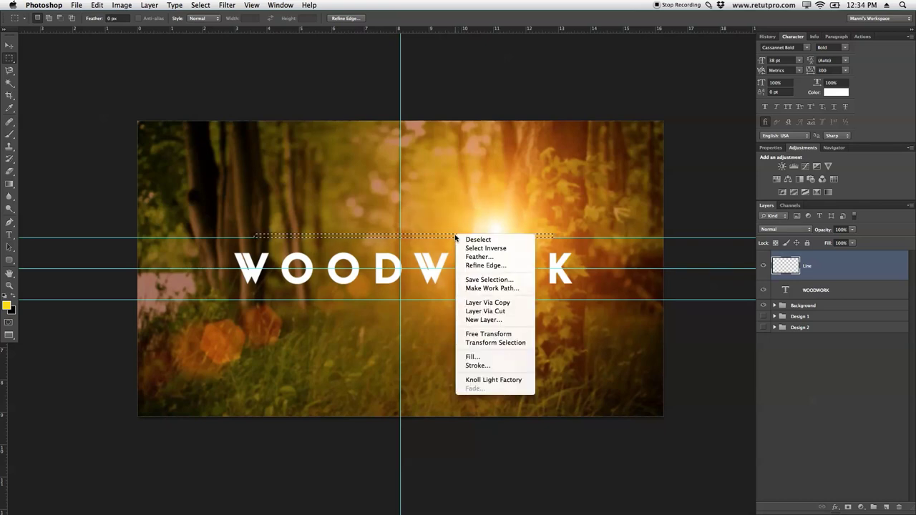
pyautogui.click(484, 356)
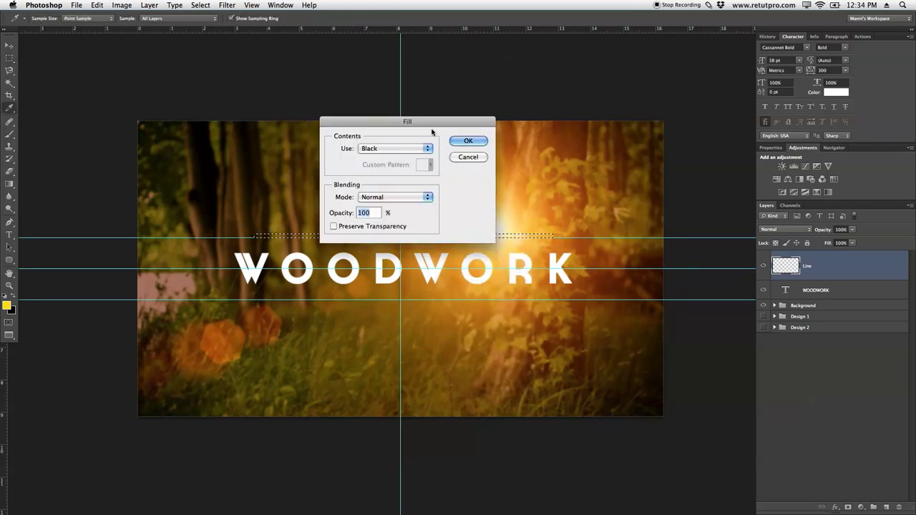
pyautogui.click(421, 149)
pyautogui.click(427, 164)
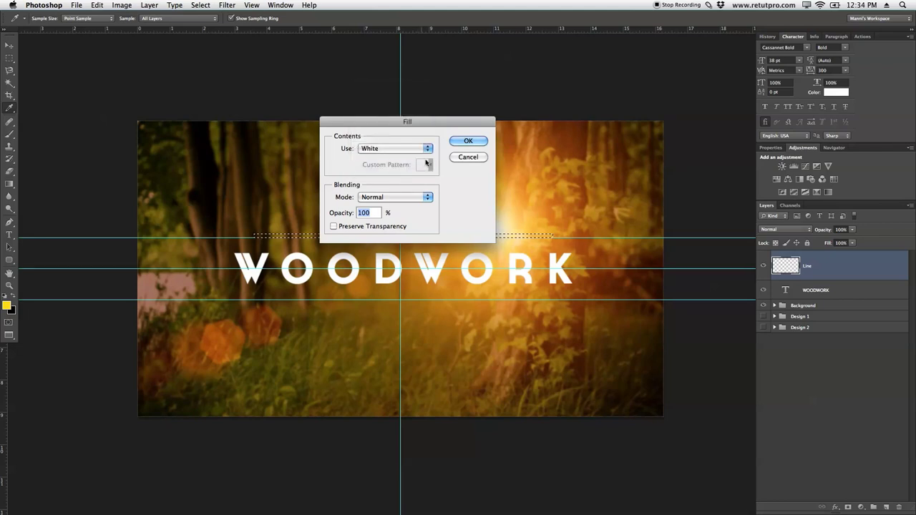
pyautogui.click(468, 141)
pyautogui.press('m')
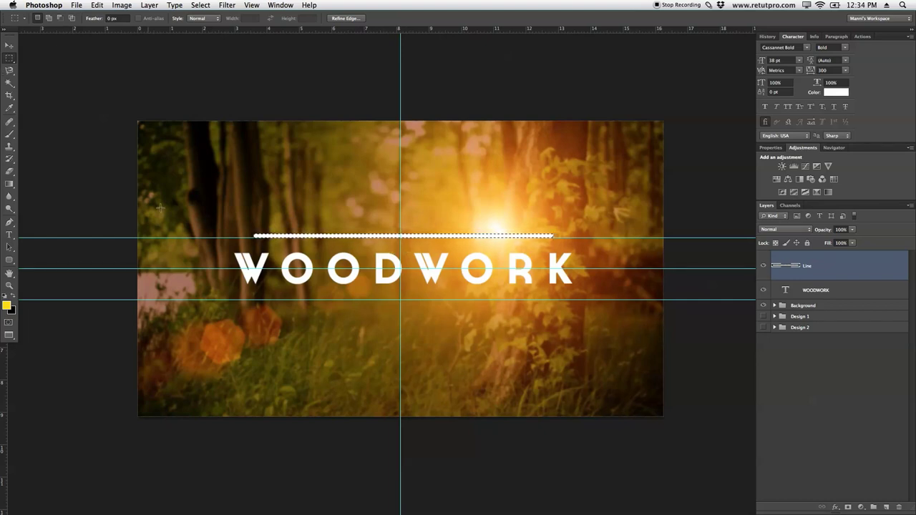
# - Thin the white line by shifting the selection slightly upward, deleting the part inside it, and deselecting
pyautogui.press('z')
pyautogui.moveTo(426, 262); pyautogui.dragTo(451, 262)
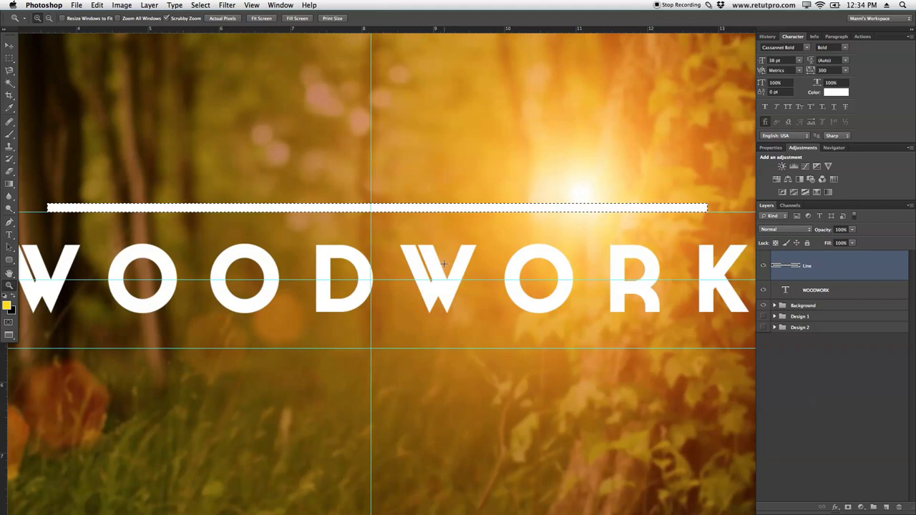
pyautogui.press('m')
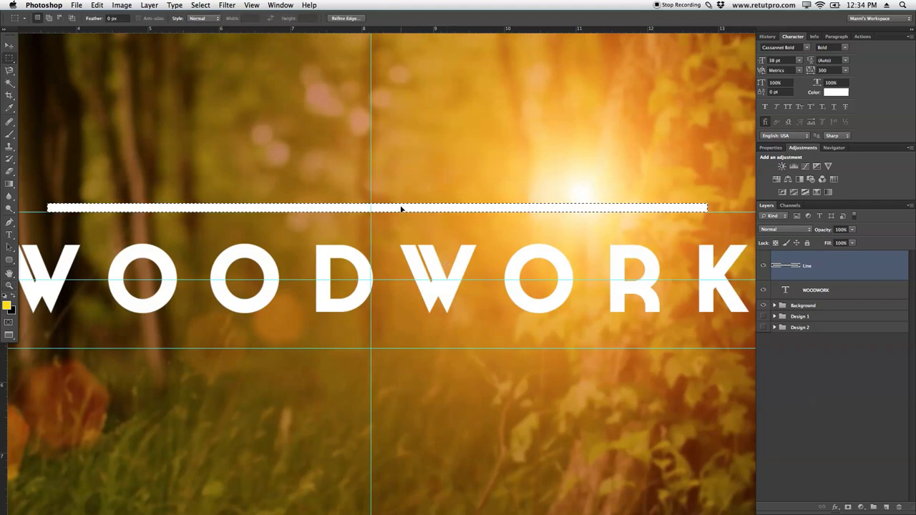
pyautogui.moveTo(402, 199); pyautogui.dragTo(400, 206)
pyautogui.press('Delete')
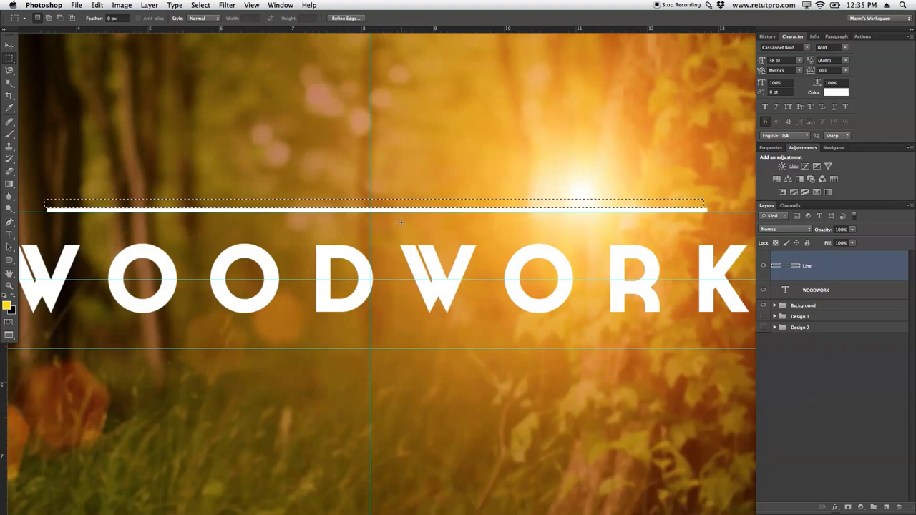
pyautogui.hotkey('ctrl', 'd')
pyautogui.press('z')
pyautogui.moveTo(400, 228); pyautogui.dragTo(325, 222)
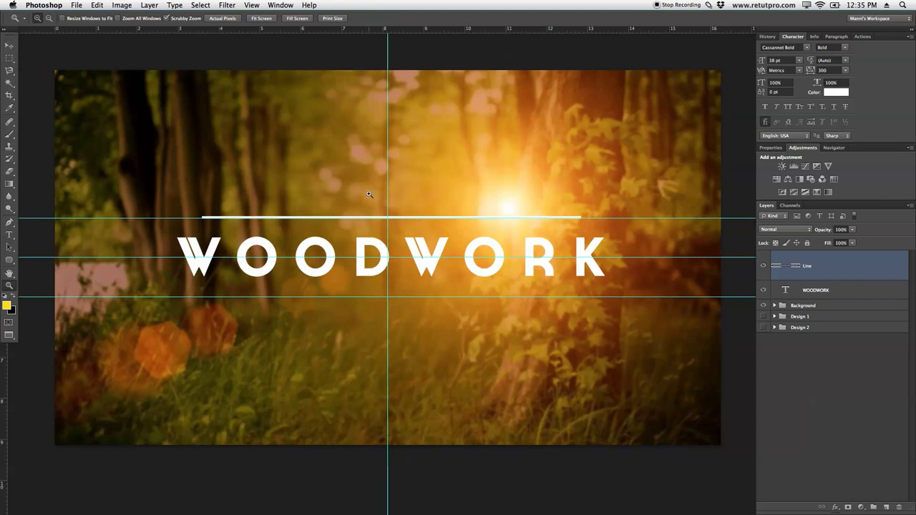
# - Duplicate the Line layer and move the copy straight down to the guide below the WOODWORK text
pyautogui.click(824, 276)
pyautogui.press('super+j')
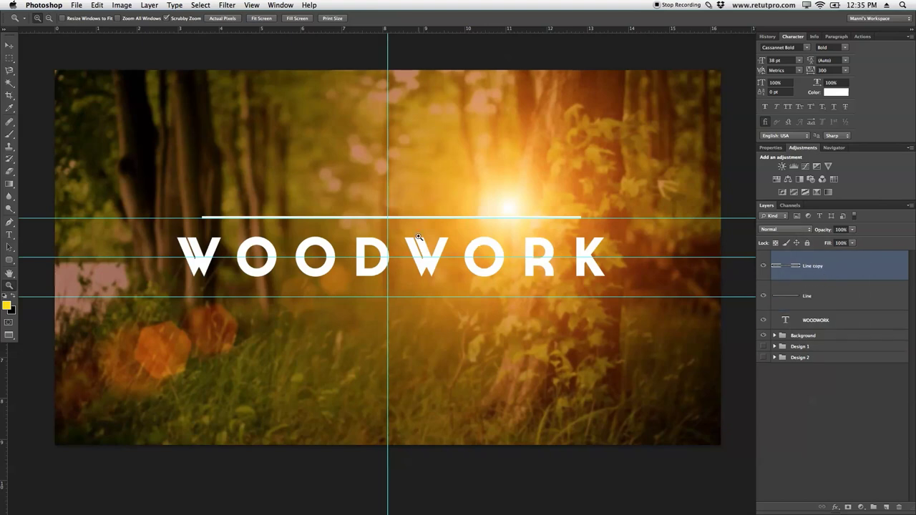
pyautogui.click(17, 47)
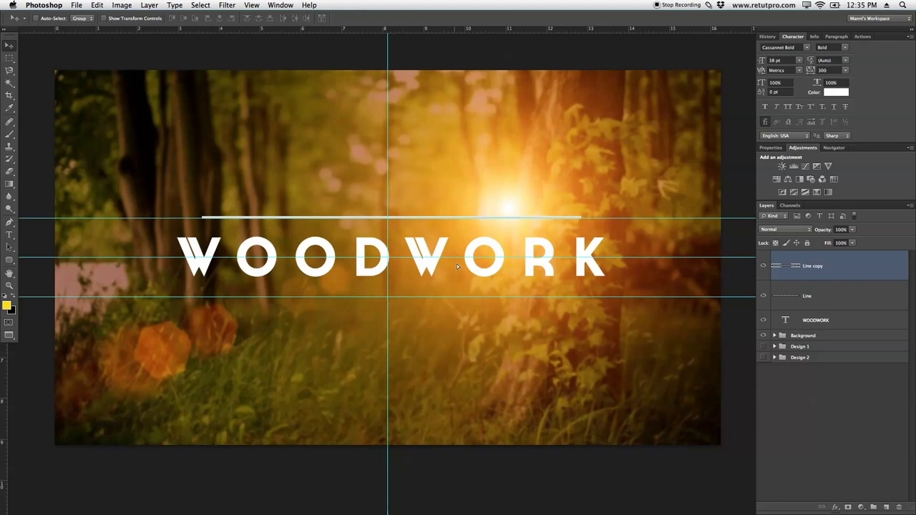
pyautogui.moveTo(456, 300); pyautogui.dragTo(456, 267)
pyautogui.press('Down')
pyautogui.press('Down')
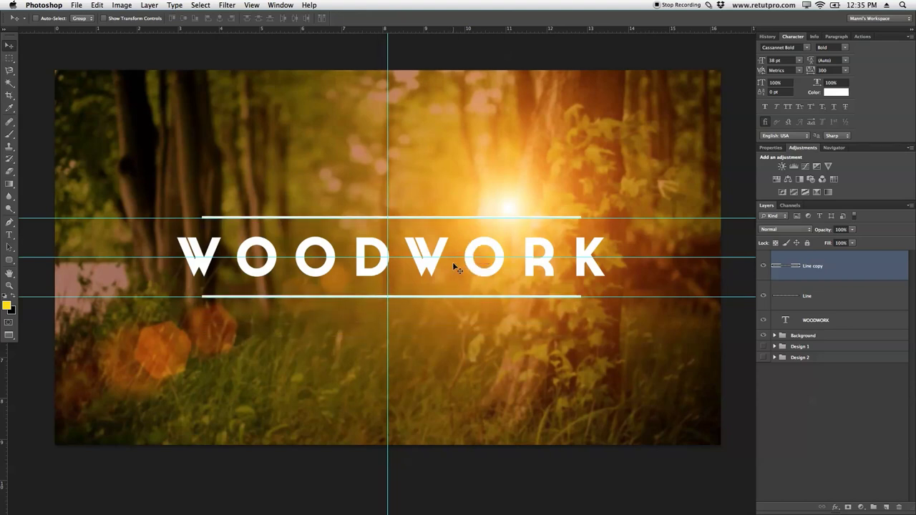
pyautogui.press('Down')
pyautogui.press('Up')
pyautogui.press('Down')
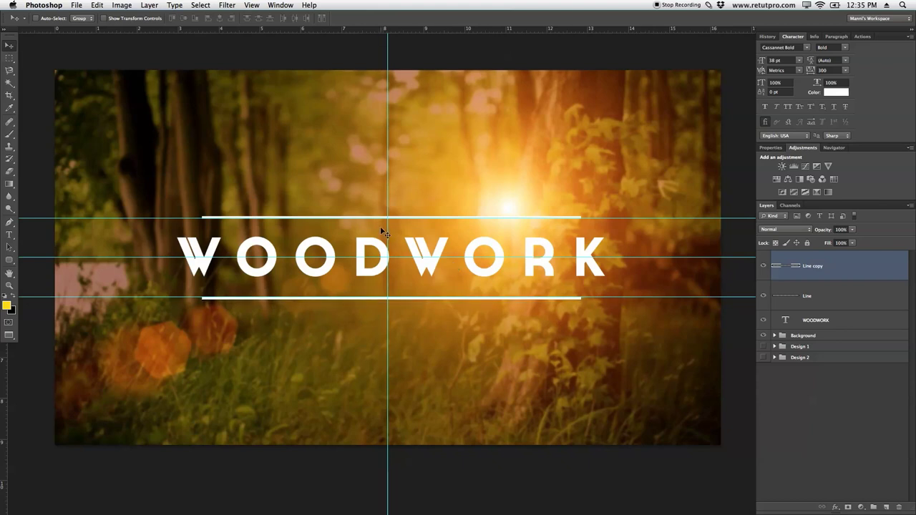
# - Remove the horizontal guides from the canvas, keeping the vertical center guide
pyautogui.moveTo(164, 218); pyautogui.dragTo(171, 27)
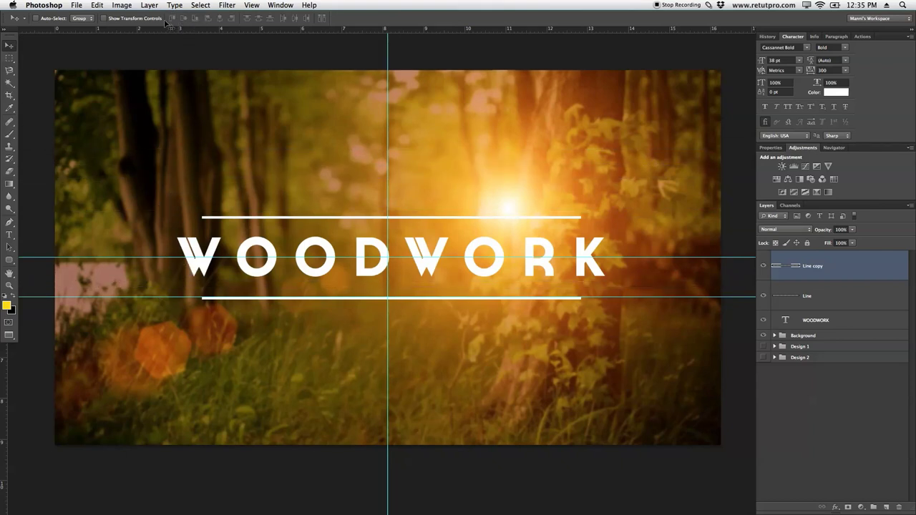
pyautogui.moveTo(354, 255); pyautogui.dragTo(365, 9)
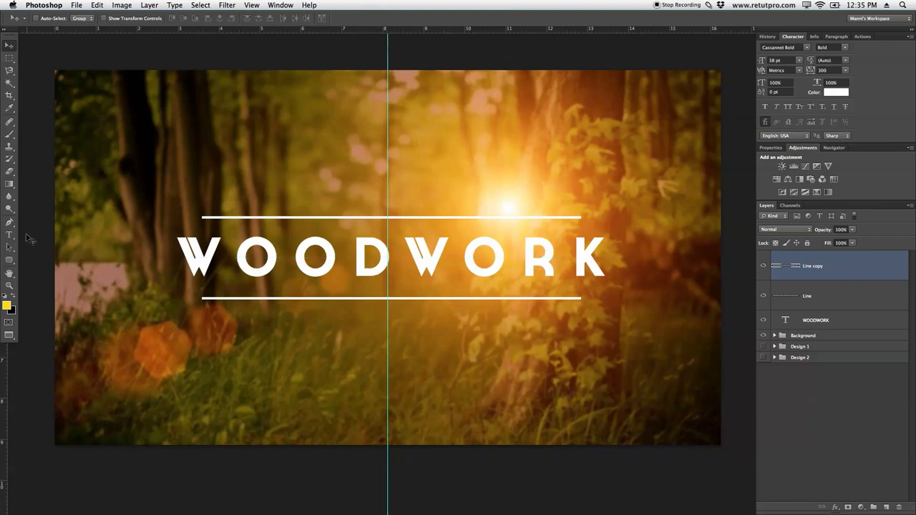
# - Add a text box above the upper line containing the letter E and set its font to SubiktoTreebeta
pyautogui.click(10, 235)
pyautogui.moveTo(317, 141); pyautogui.dragTo(457, 207)
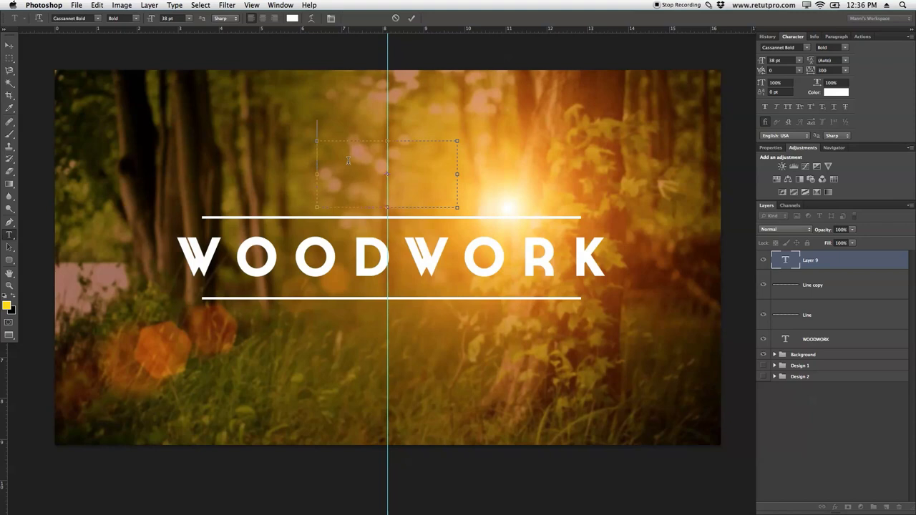
pyautogui.write('E')
pyautogui.press('super+a')
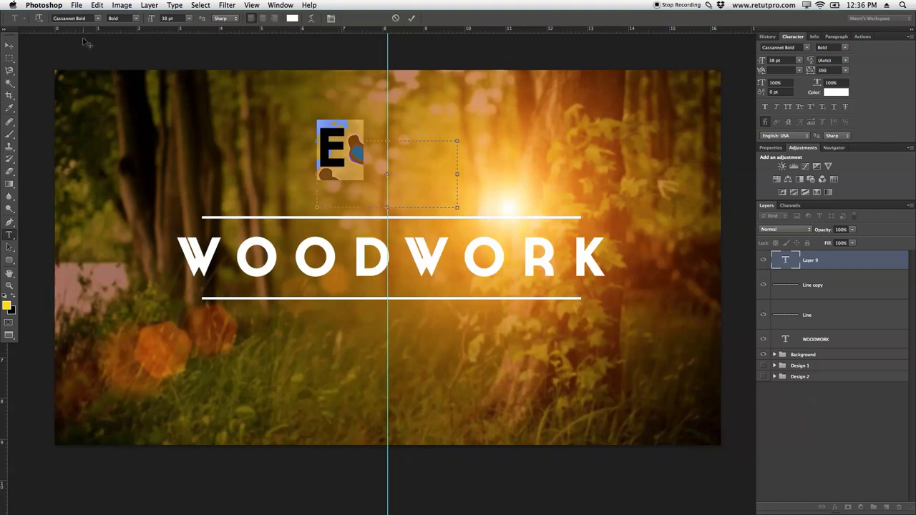
pyautogui.click(98, 18)
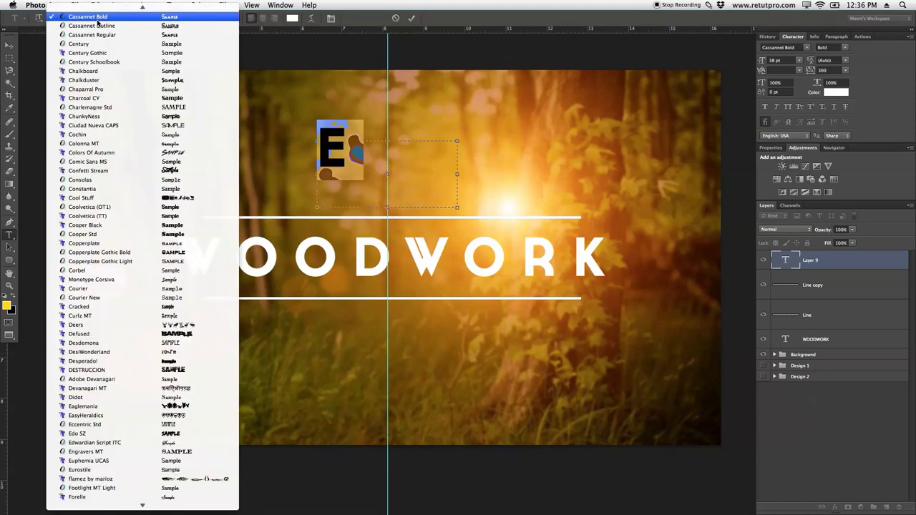
pyautogui.scroll(-10, 144, 312)
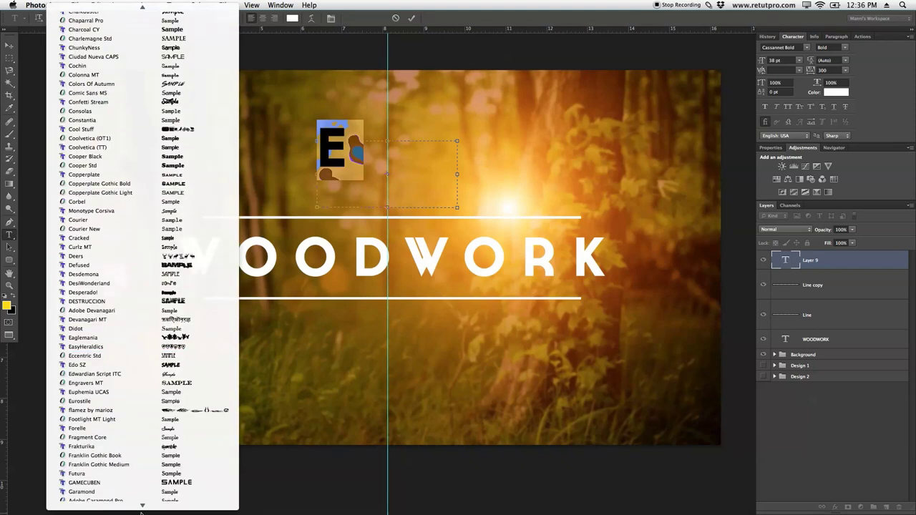
pyautogui.scroll(-20, 142, 493)
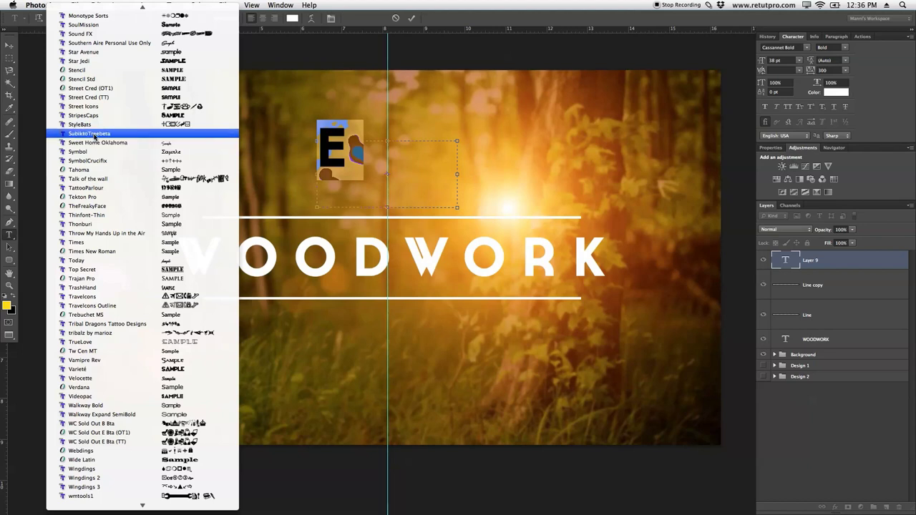
pyautogui.press('Escape')
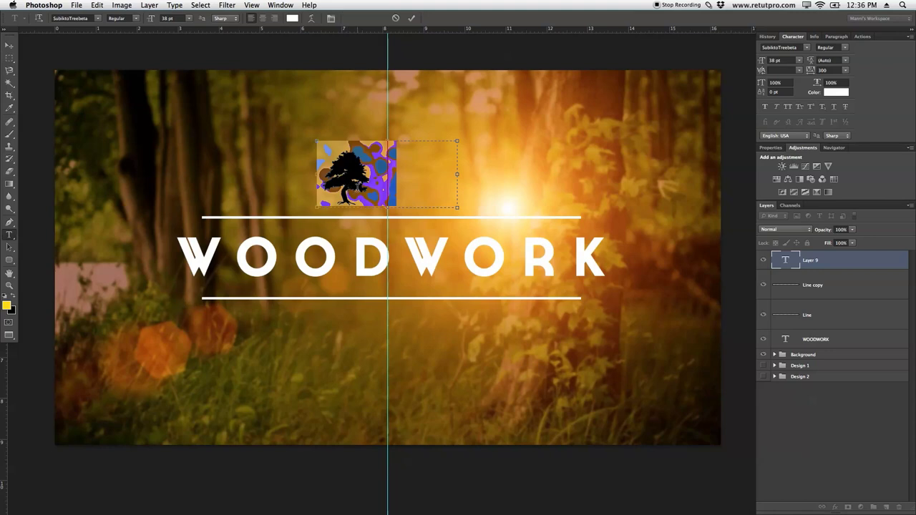
# - Set the font size of the tree glyph to 45 pt and commit the text edit
pyautogui.click(171, 18)
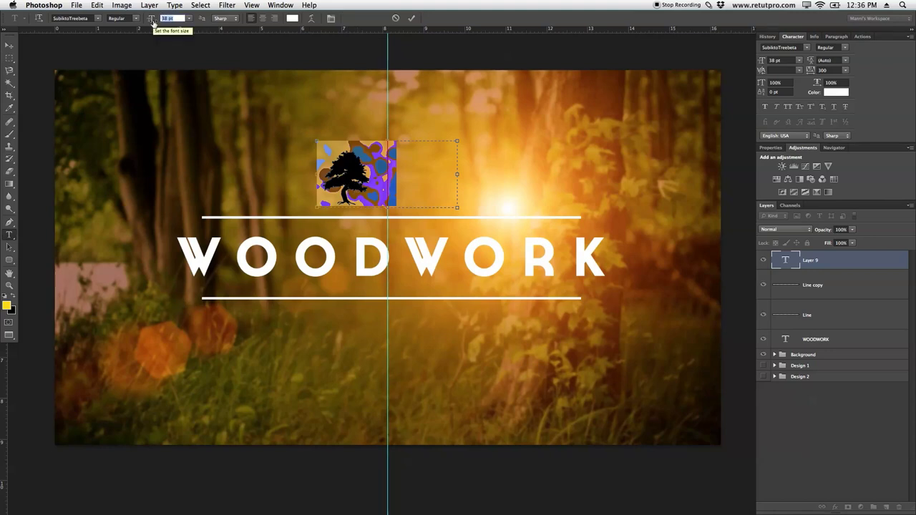
pyautogui.write('45')
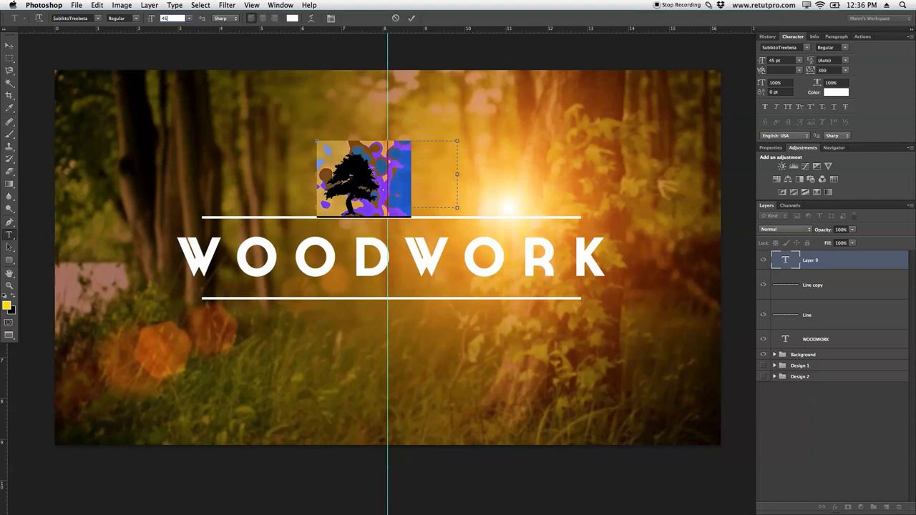
pyautogui.click(412, 19)
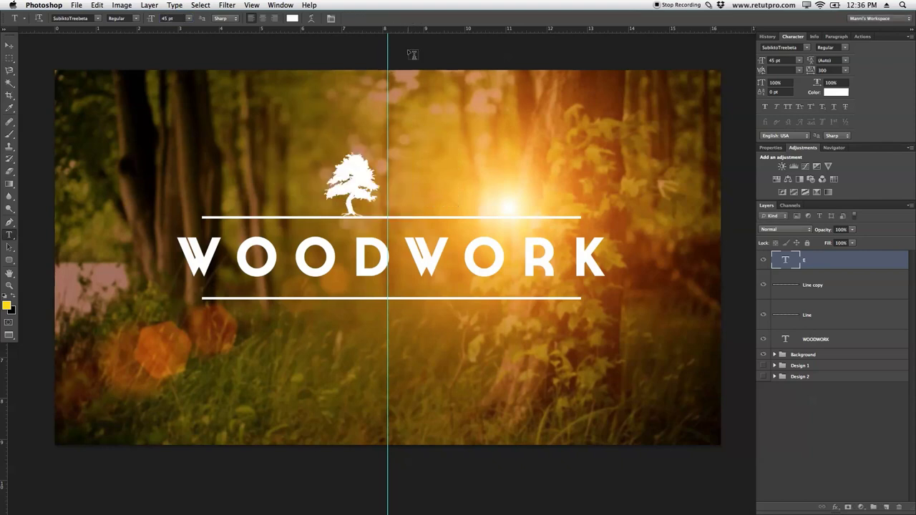
# - Move the tree onto the vertical center guide and nudge it down until its roots overlap the upper line
pyautogui.click(11, 45)
pyautogui.moveTo(343, 185); pyautogui.dragTo(378, 177)
pyautogui.press('Right')
pyautogui.press('Right')
pyautogui.press('Right')
pyautogui.press('Right')
pyautogui.press('Right')
pyautogui.press('Down')
pyautogui.press('Down')
pyautogui.press('Down')
pyautogui.press('Down')
pyautogui.press('Down')
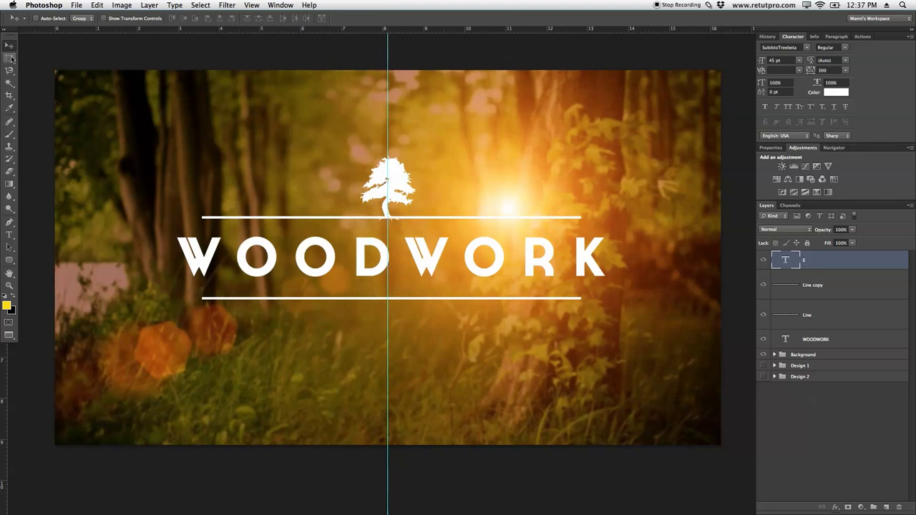
# - Rasterize the E text layer that holds the tree
pyautogui.click(9, 285)
pyautogui.moveTo(449, 199); pyautogui.dragTo(384, 145)
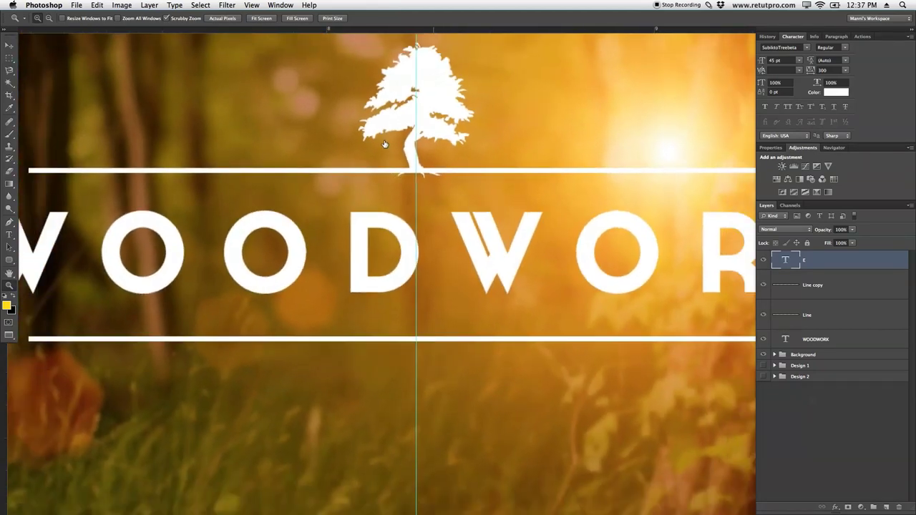
pyautogui.click(802, 262)
pyautogui.rightClick(824, 262)
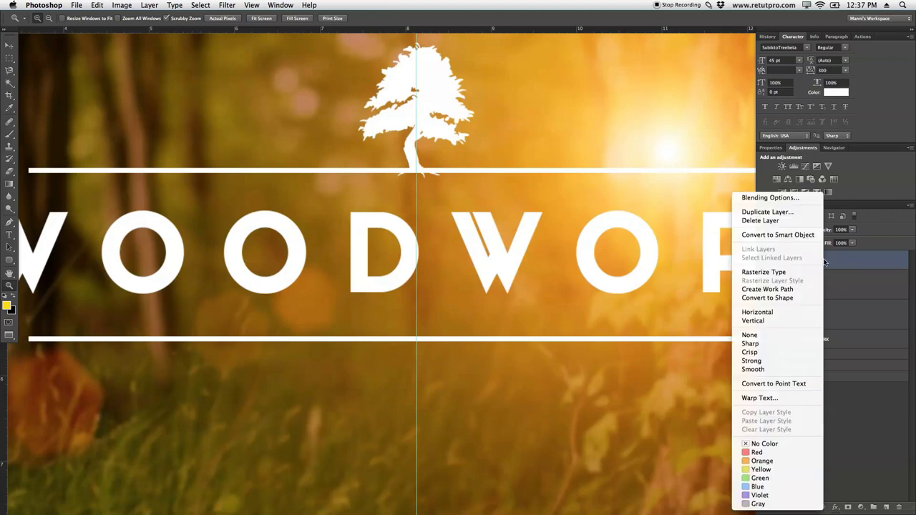
pyautogui.click(769, 274)
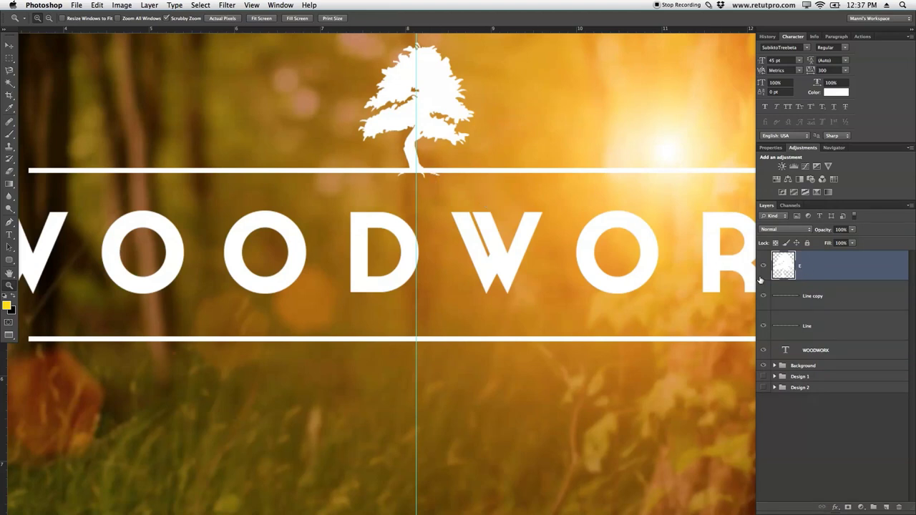
# - Delete the part of the tree's roots that extends below the upper line, and clear the selection
pyautogui.click(10, 58)
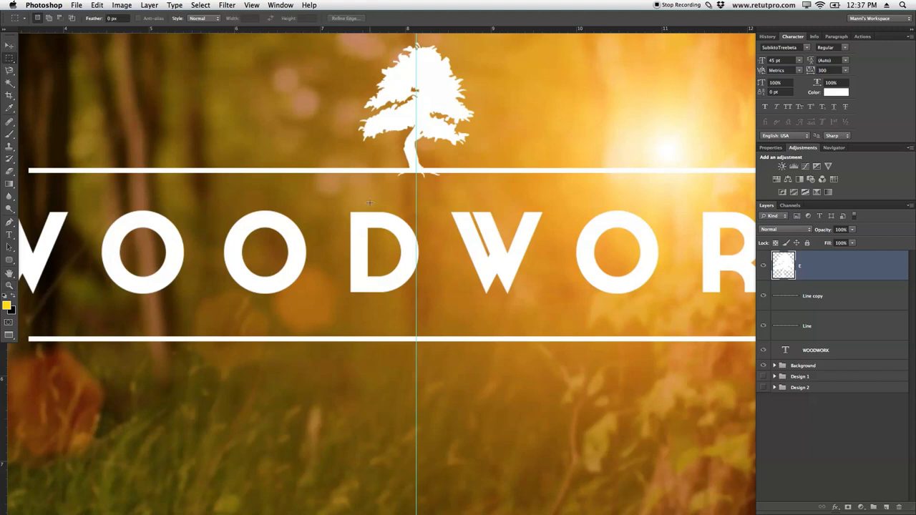
pyautogui.moveTo(385, 171)
pyautogui.mouseDown()
pyautogui.moveTo(483, 174)
pyautogui.moveTo(446, 178)
pyautogui.moveTo(472, 184)
pyautogui.mouseUp()
pyautogui.press('Delete')
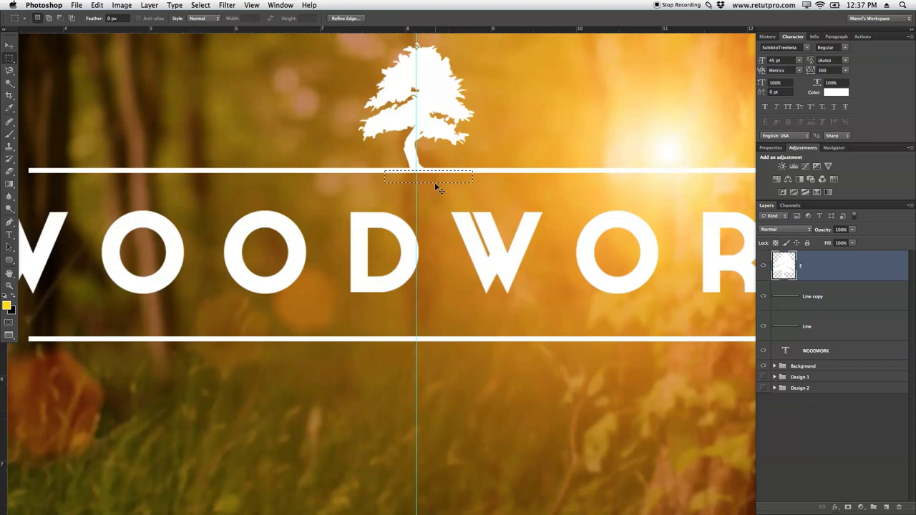
pyautogui.press('super+d')
pyautogui.press('z')
pyautogui.keyDown('alt'); pyautogui.click(425, 185); pyautogui.keyUp('alt')
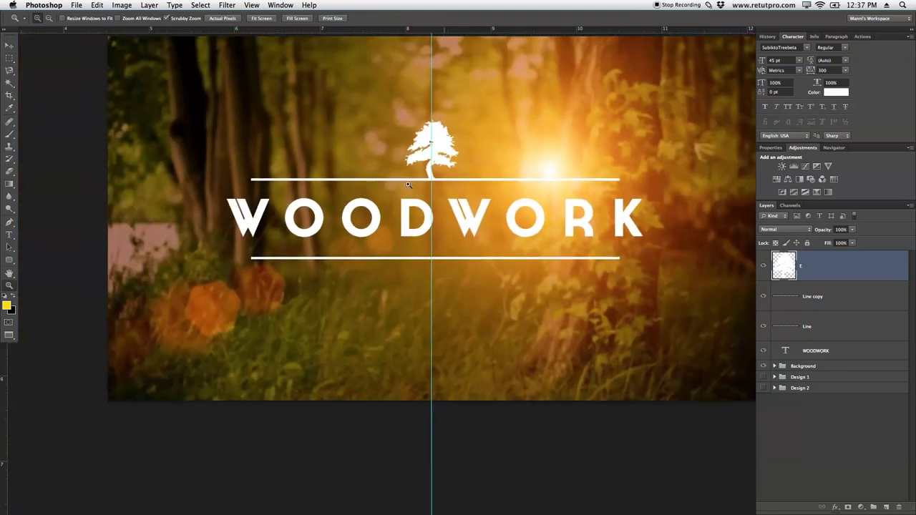
pyautogui.moveTo(479, 227); pyautogui.dragTo(480, 227)
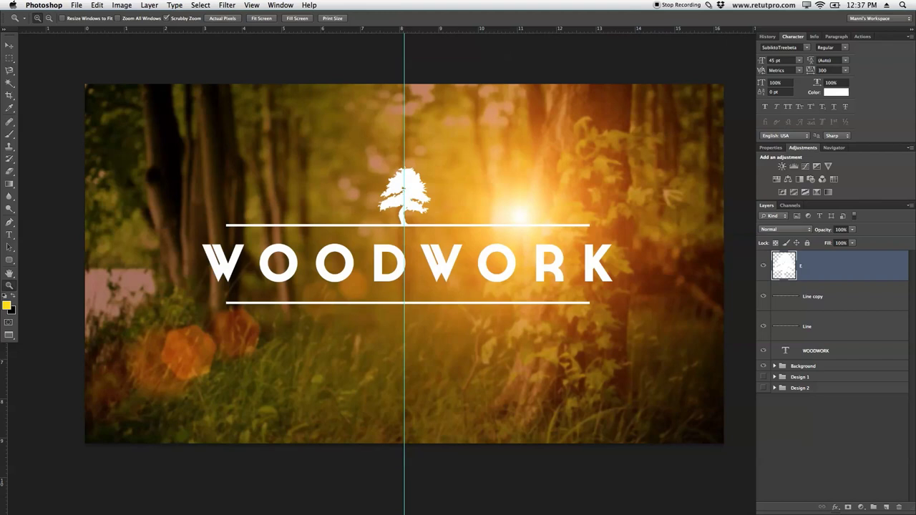
# - Add a text box below the lower line reading TRADEMARK, set to 8 pt in Helvetica Neue
pyautogui.click(9, 235)
pyautogui.moveTo(304, 352); pyautogui.dragTo(543, 399)
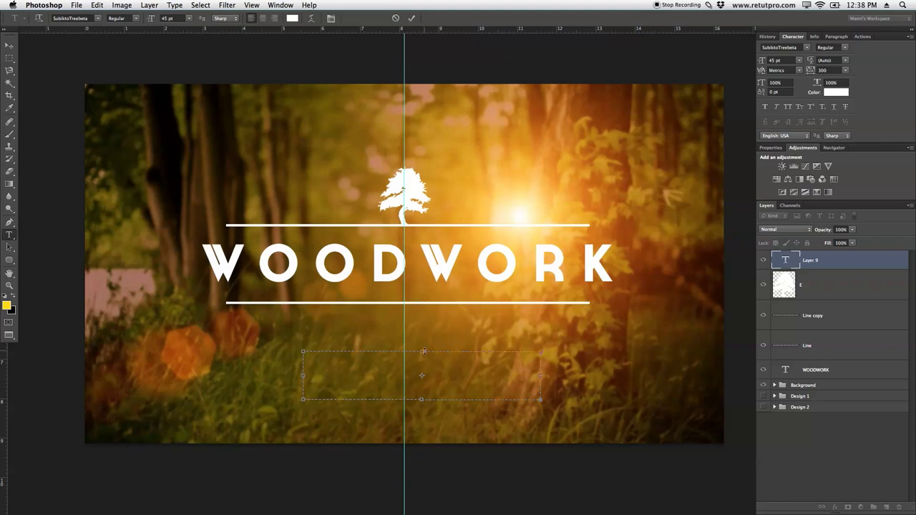
pyautogui.click(189, 18)
pyautogui.click(179, 45)
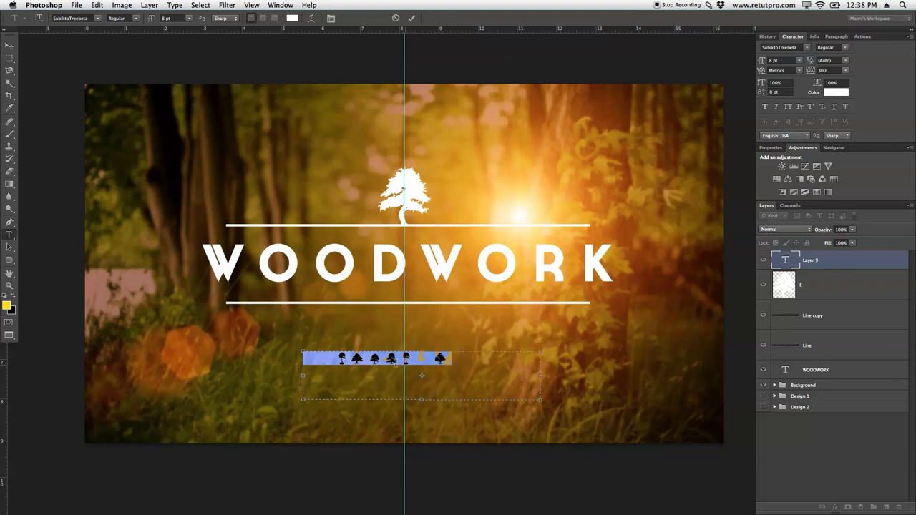
pyautogui.click(98, 19)
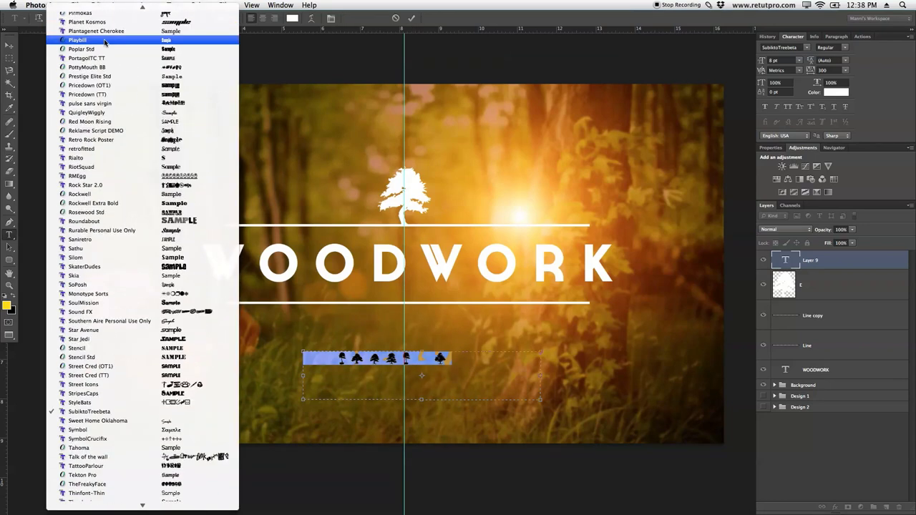
pyautogui.press('End')
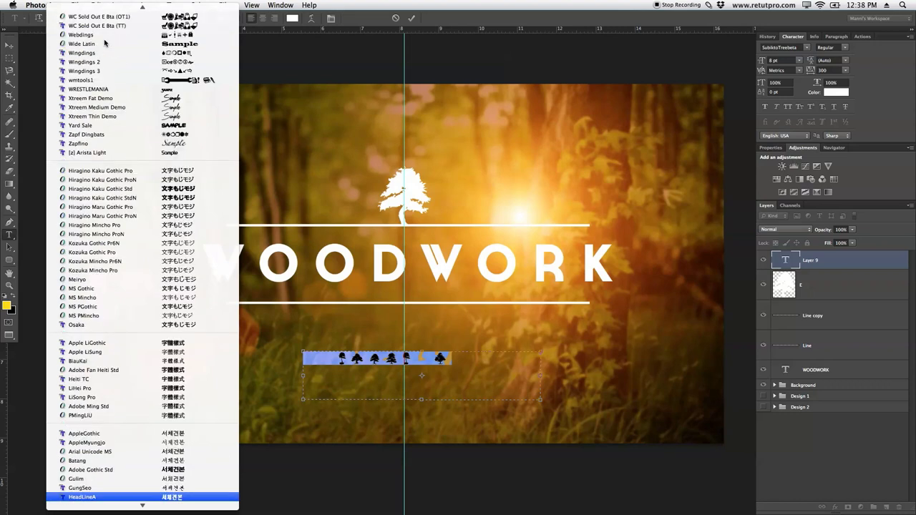
pyautogui.scroll(15, 105, 44)
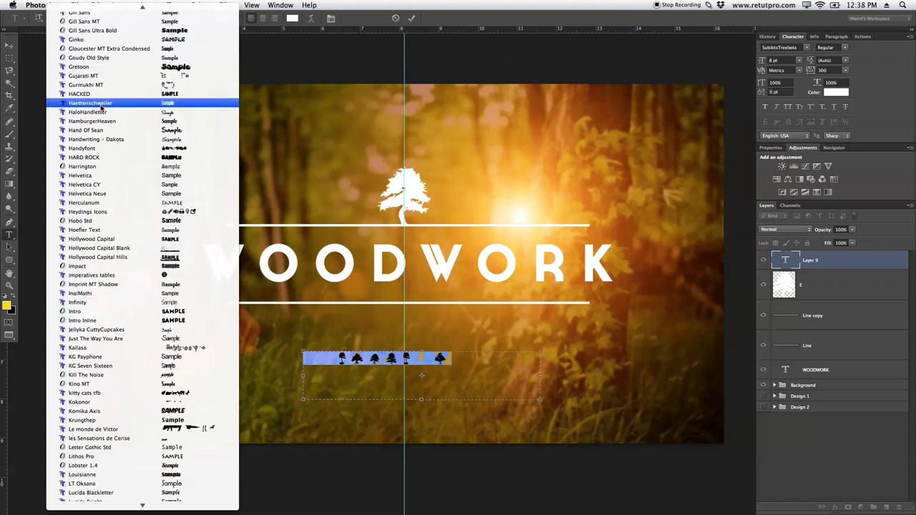
pyautogui.click(96, 195)
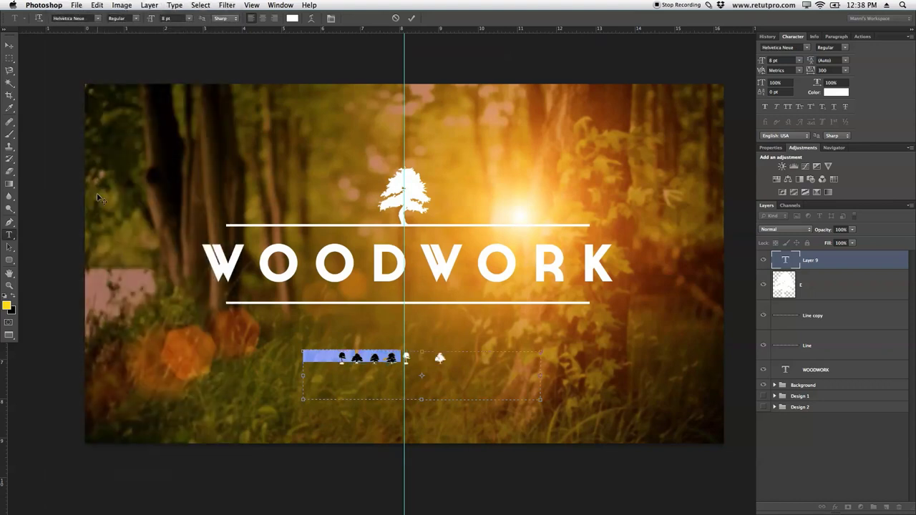
# - Set the TRADEMARK text's tracking to 640, commit it, and move it onto the middle of the lower line
pyautogui.click(399, 366)
pyautogui.moveTo(399, 366); pyautogui.dragTo(294, 359)
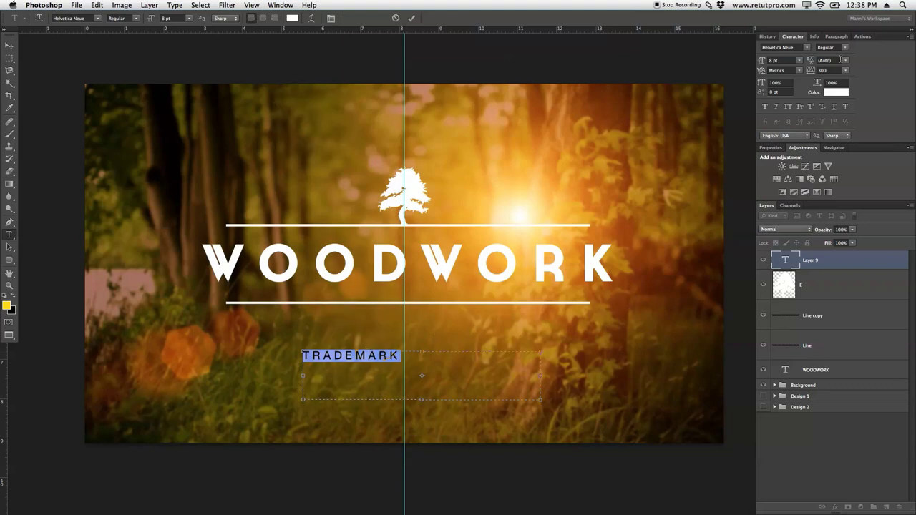
pyautogui.moveTo(811, 72); pyautogui.dragTo(820, 76)
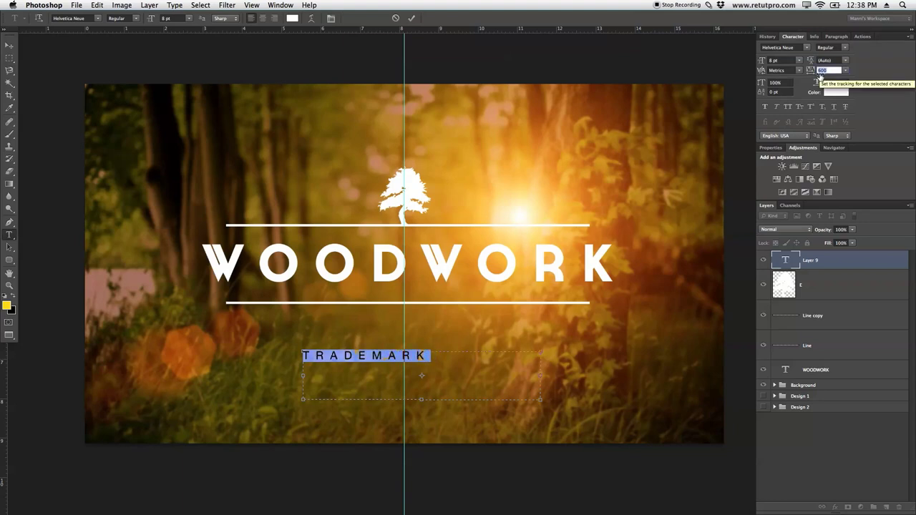
pyautogui.press('Up')
pyautogui.press('Up')
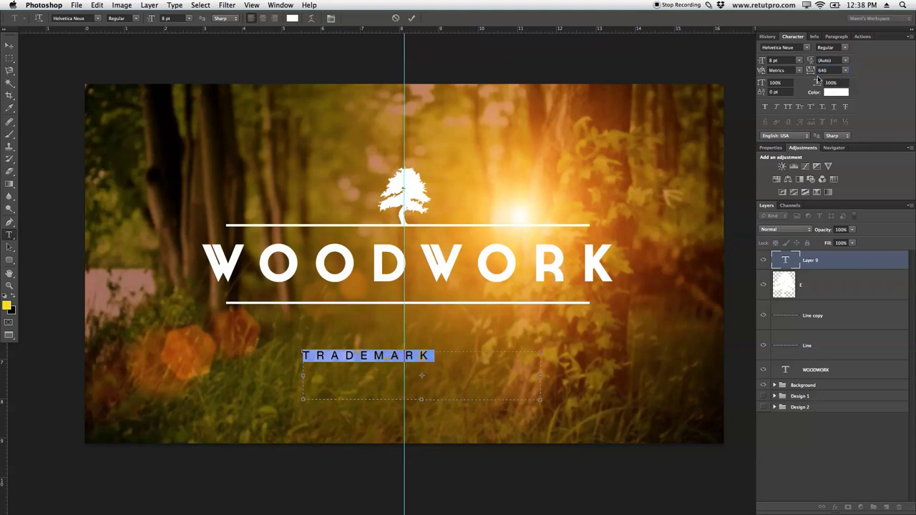
pyautogui.click(410, 19)
pyautogui.click(9, 45)
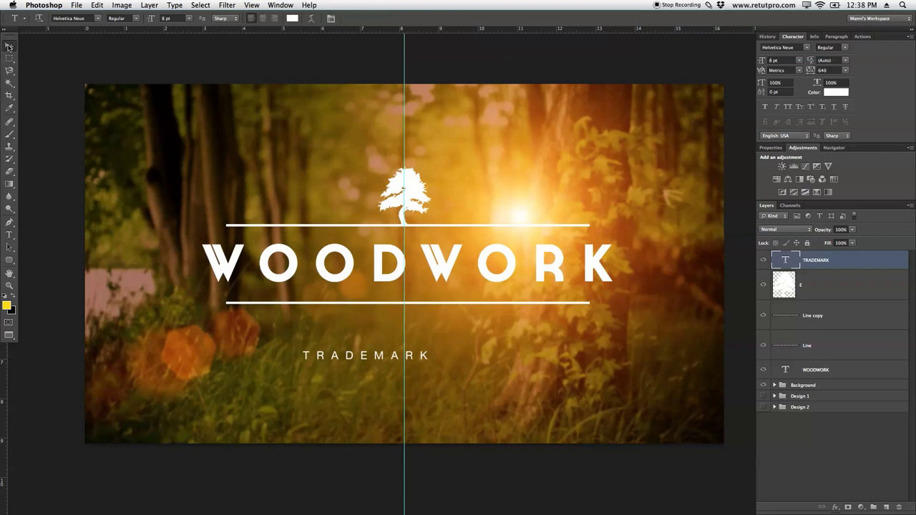
pyautogui.moveTo(378, 361); pyautogui.dragTo(414, 300)
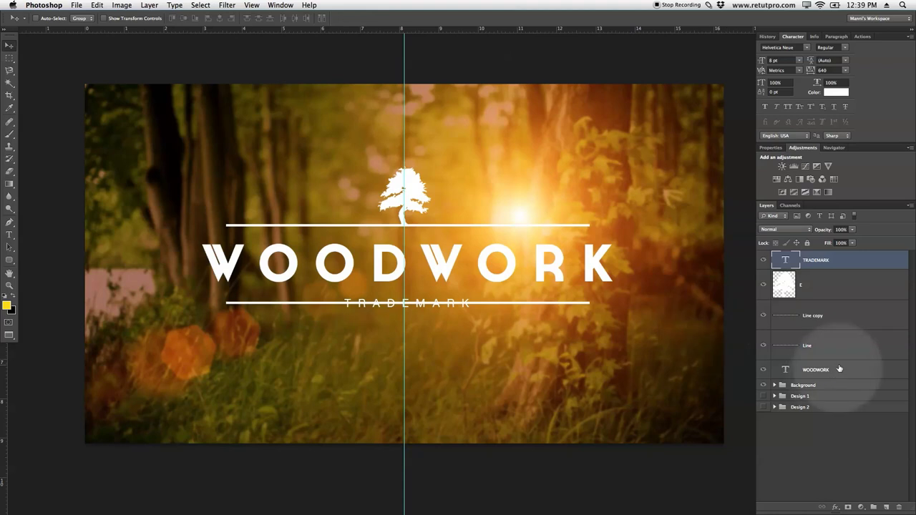
# - Rename the Line copy layer to Line 2 and toggle its visibility to check which line it holds
pyautogui.click(829, 326)
pyautogui.doubleClick(816, 316)
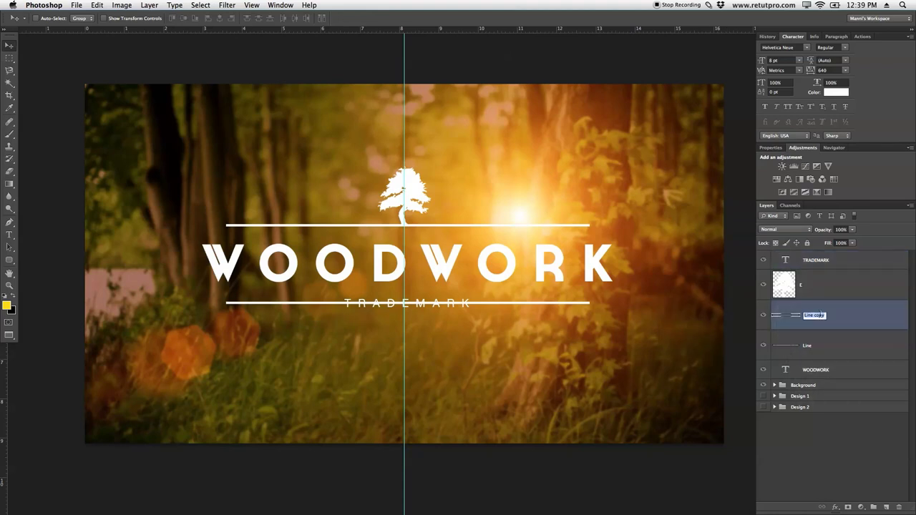
pyautogui.press('BackSpace')
pyautogui.press('BackSpace')
pyautogui.press('BackSpace')
pyautogui.press('BackSpace')
pyautogui.press('BackSpace')
pyautogui.press('Return')
pyautogui.click(763, 316)
pyautogui.click(763, 316)
# - Delete the section of the lower line behind TRADEMARK, with a small gap on both sides of the word, and deselect
pyautogui.click(10, 60)
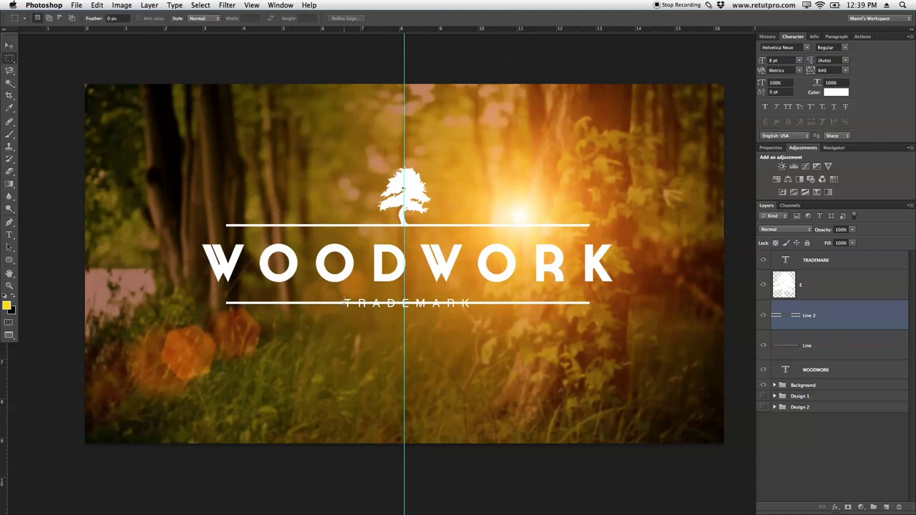
pyautogui.moveTo(342, 299); pyautogui.dragTo(473, 308)
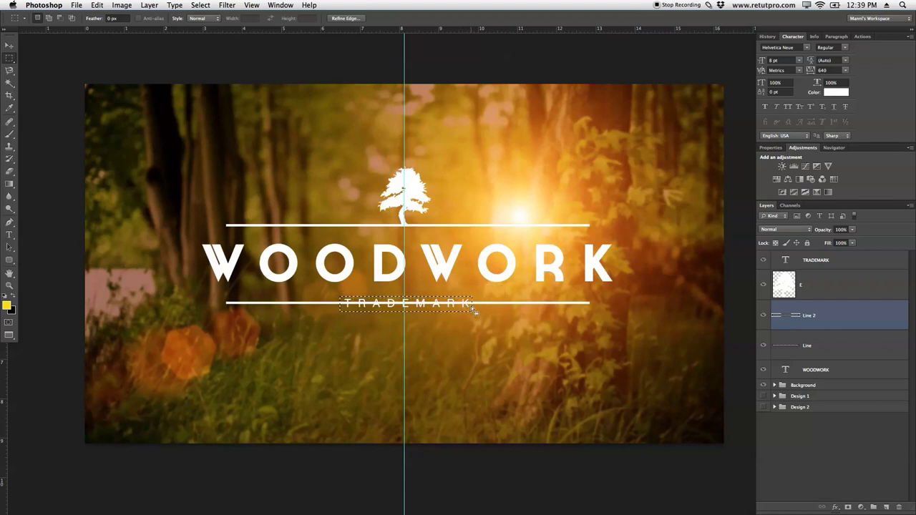
pyautogui.press('Delete')
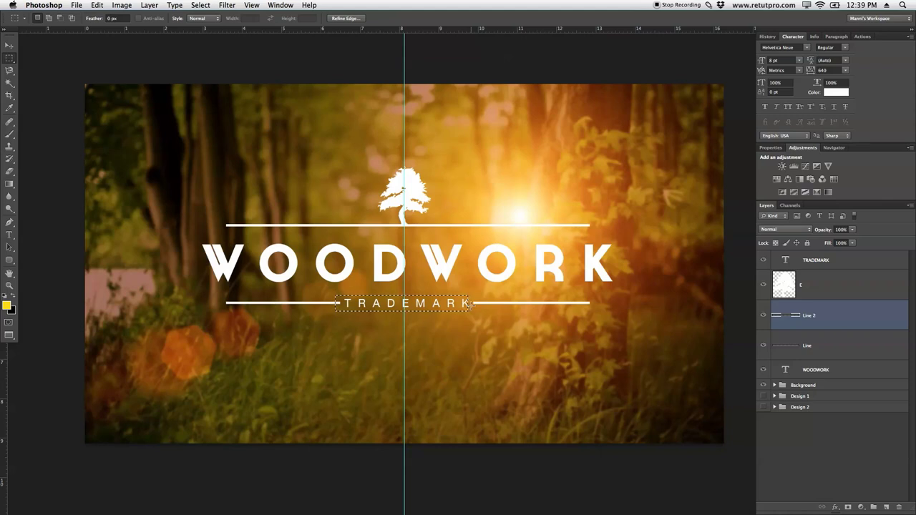
pyautogui.moveTo(470, 303); pyautogui.dragTo(474, 310)
pyautogui.click(472, 307)
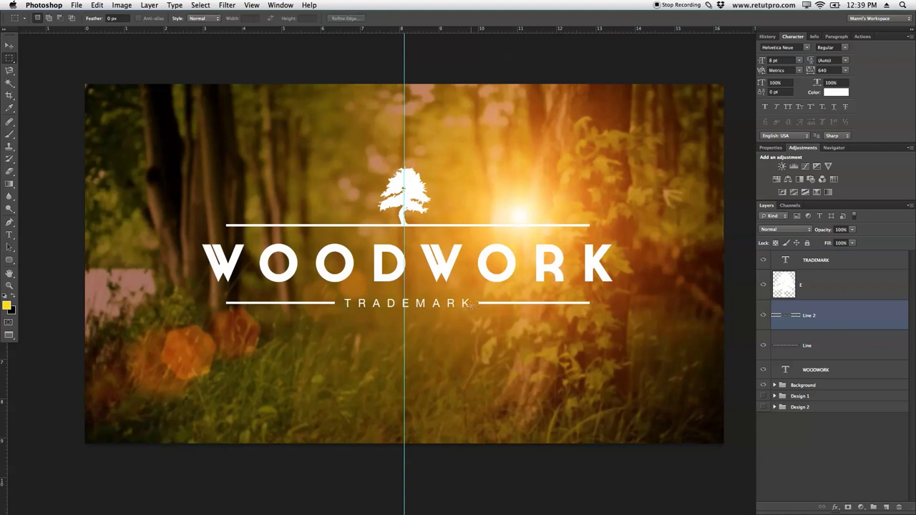
# - Remove the vertical center guide from the canvas
pyautogui.press('z')
pyautogui.moveTo(473, 323); pyautogui.dragTo(457, 332)
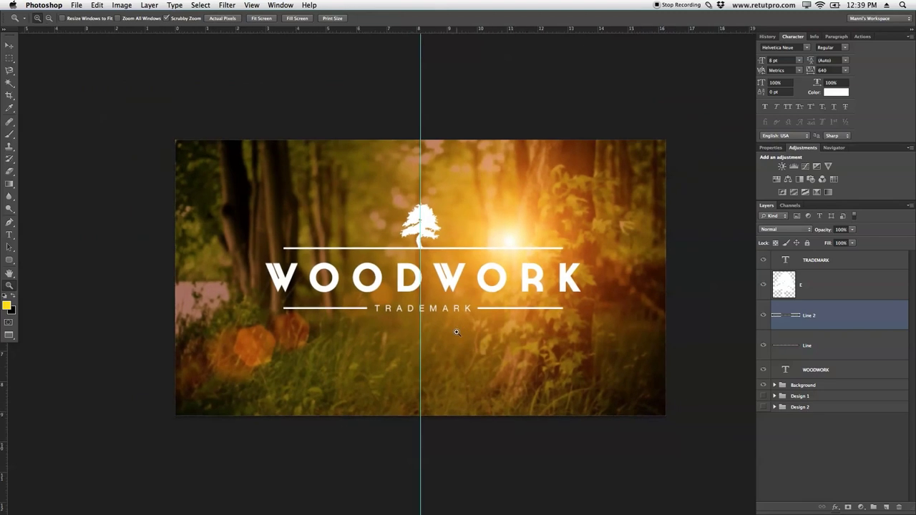
pyautogui.click(11, 45)
pyautogui.moveTo(421, 125); pyautogui.dragTo(4, 64)
pyautogui.click(252, 5)
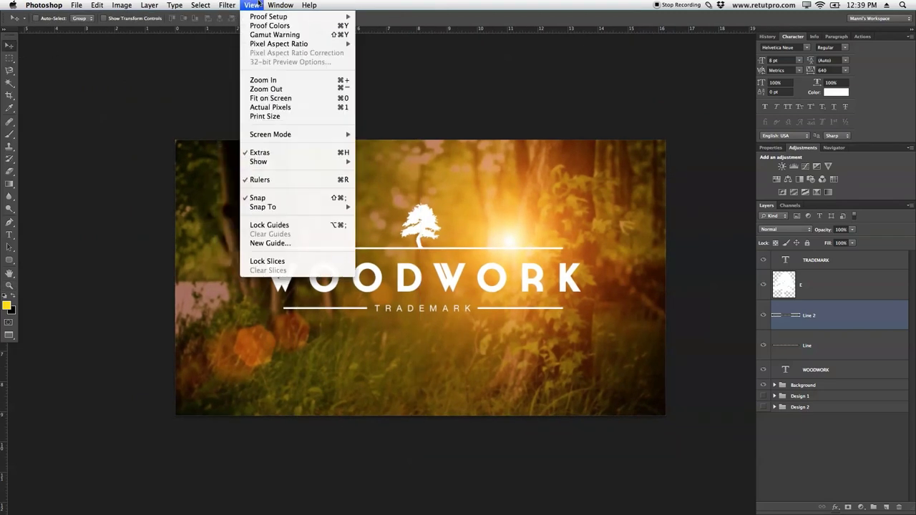
pyautogui.click(276, 227)
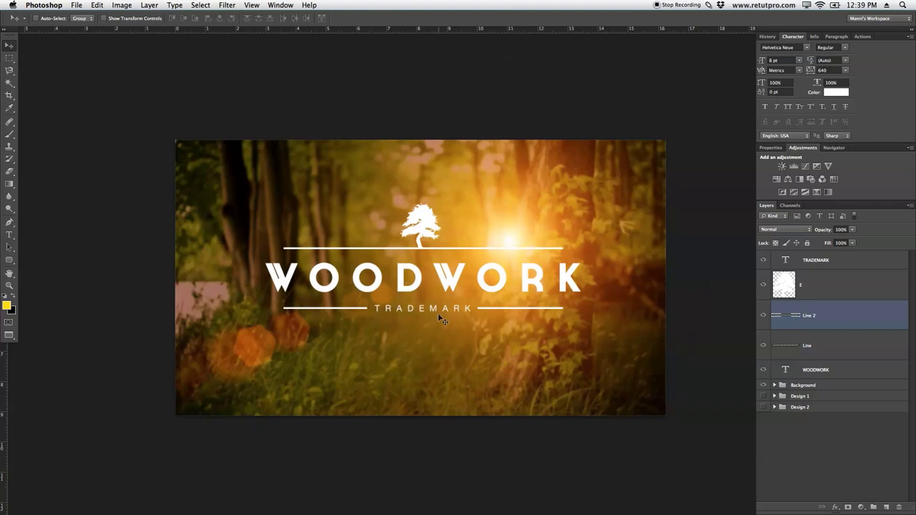
# - Group the WOODWORK, Line, Line 2, E and TRADEMARK layers and name the group Logo
pyautogui.click(844, 368)
pyautogui.keyDown('shift'); pyautogui.click(843, 346); pyautogui.keyUp('shift')
pyautogui.keyDown('shift'); pyautogui.click(842, 318); pyautogui.keyUp('shift')
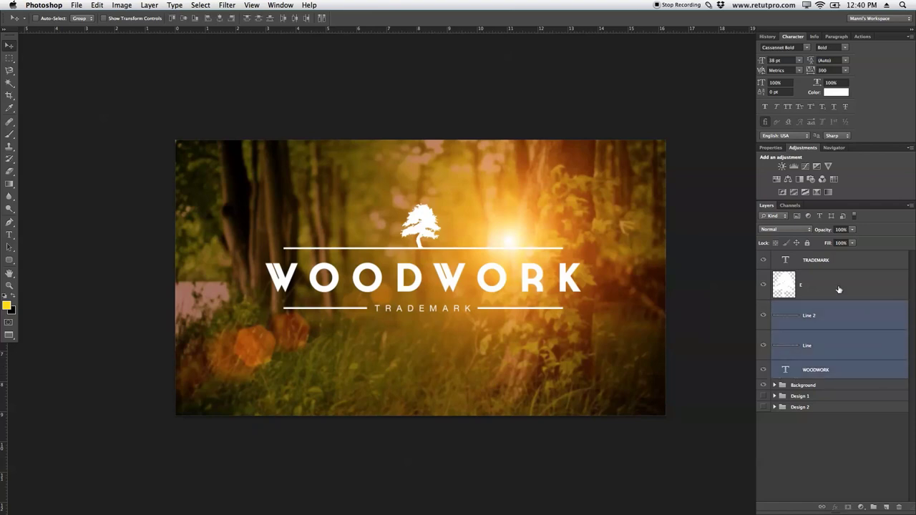
pyautogui.keyDown('shift'); pyautogui.click(839, 262); pyautogui.keyUp('shift')
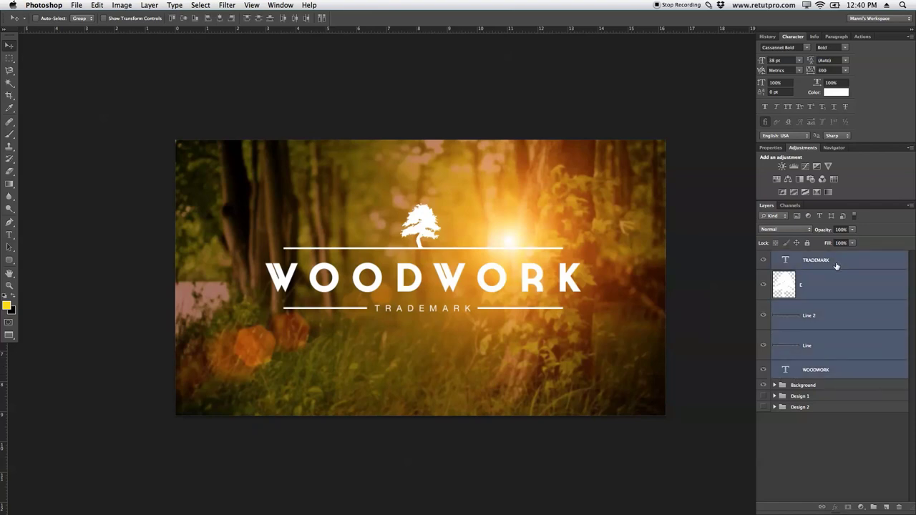
pyautogui.press('super+g')
pyautogui.doubleClick(801, 257)
pyautogui.write('Lo')
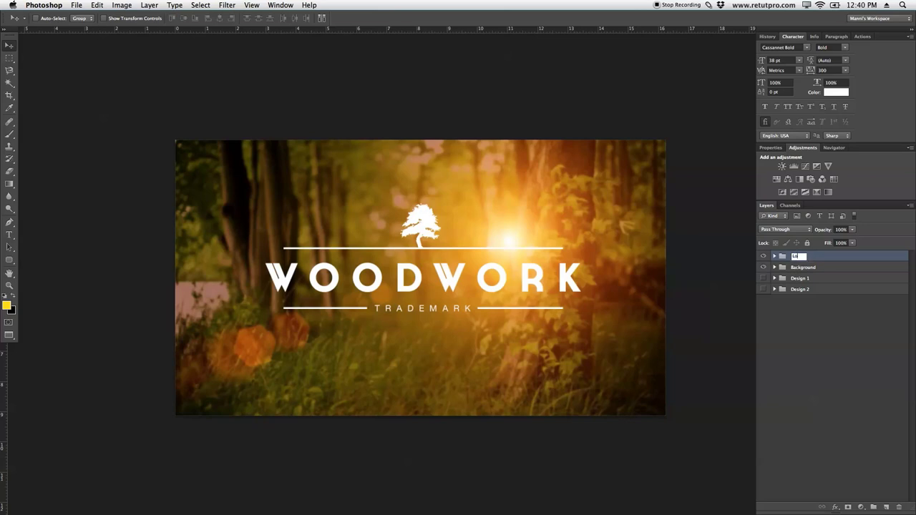
pyautogui.write('go')
pyautogui.press('Return')
# - Group the Logo and Background groups together and name the new group Final Design
pyautogui.keyDown('shift'); pyautogui.click(806, 268); pyautogui.keyUp('shift')
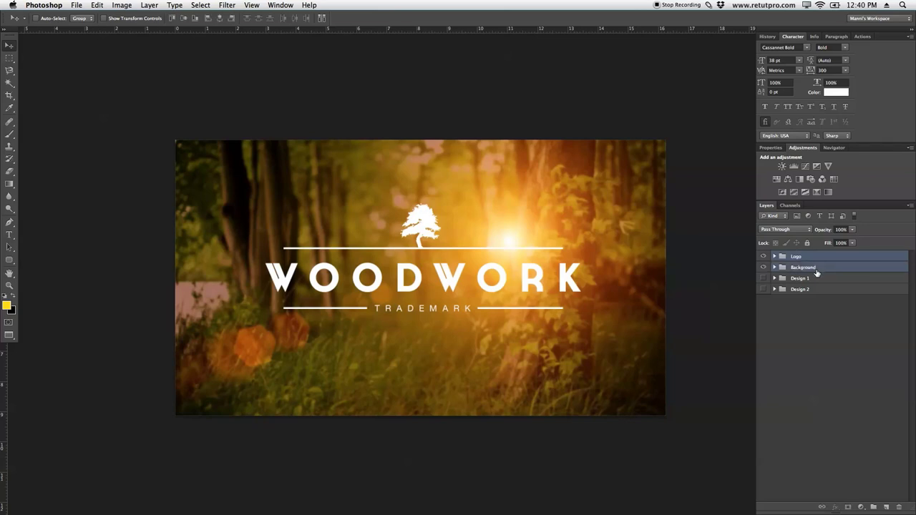
pyautogui.press('super+g')
pyautogui.doubleClick(799, 256)
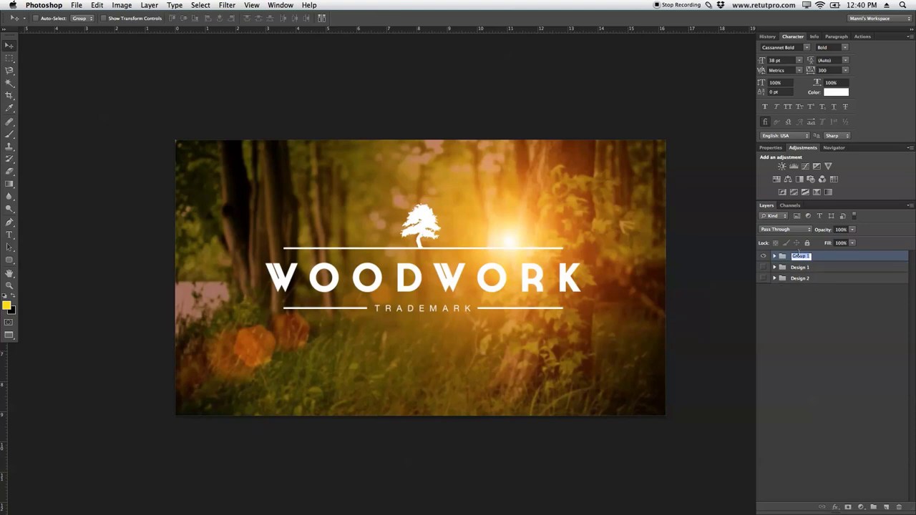
pyautogui.write('Final Design')
pyautogui.press('Return')
# - Compare the Final Design group with the Design 1 group by toggling the visibility of Final Design
pyautogui.click(763, 257)
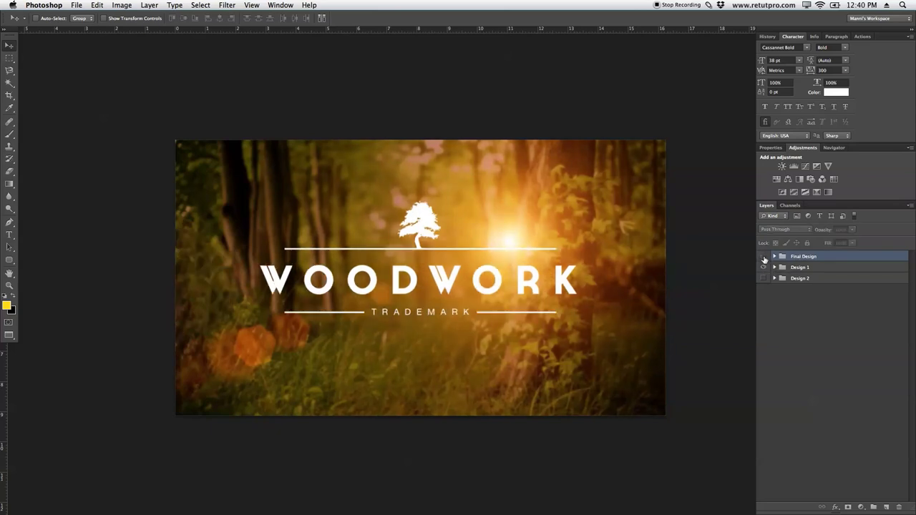
pyautogui.click(764, 257)
pyautogui.click(764, 257)
pyautogui.click(764, 257)
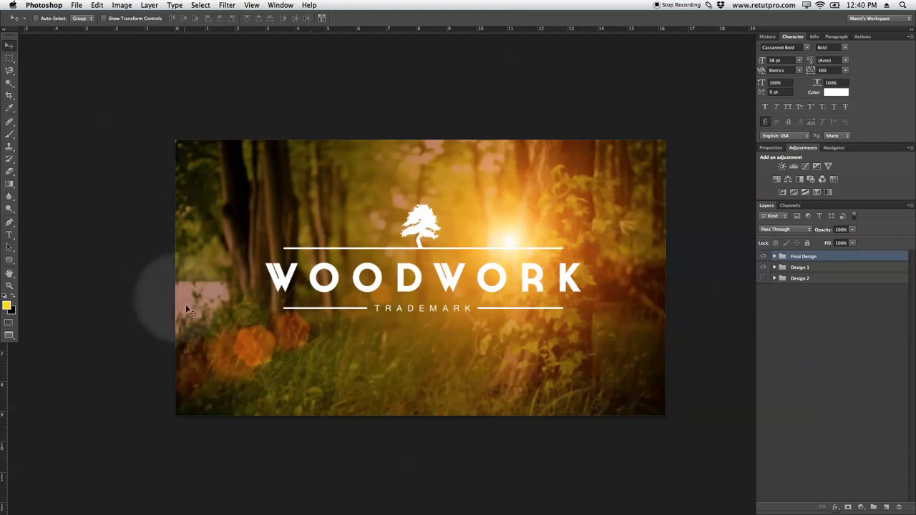
pyautogui.click(764, 257)
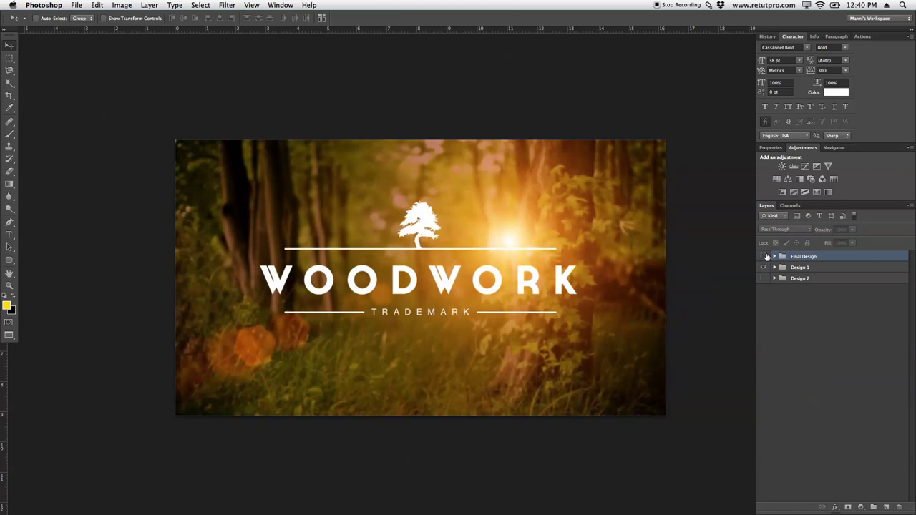
pyautogui.click(765, 257)
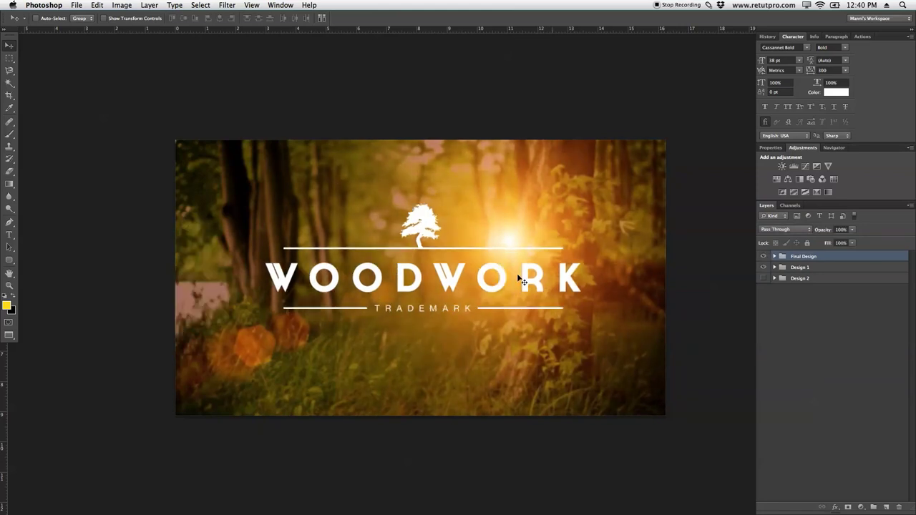